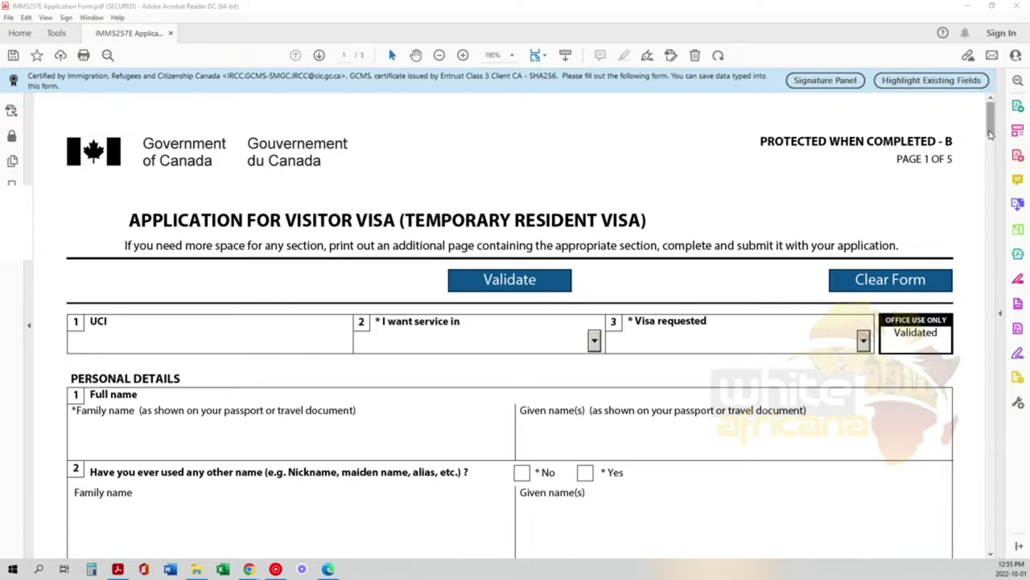
Step: Click into the family name and previously used family name fields, leaving both empty
drag(991, 133, 991, 143)
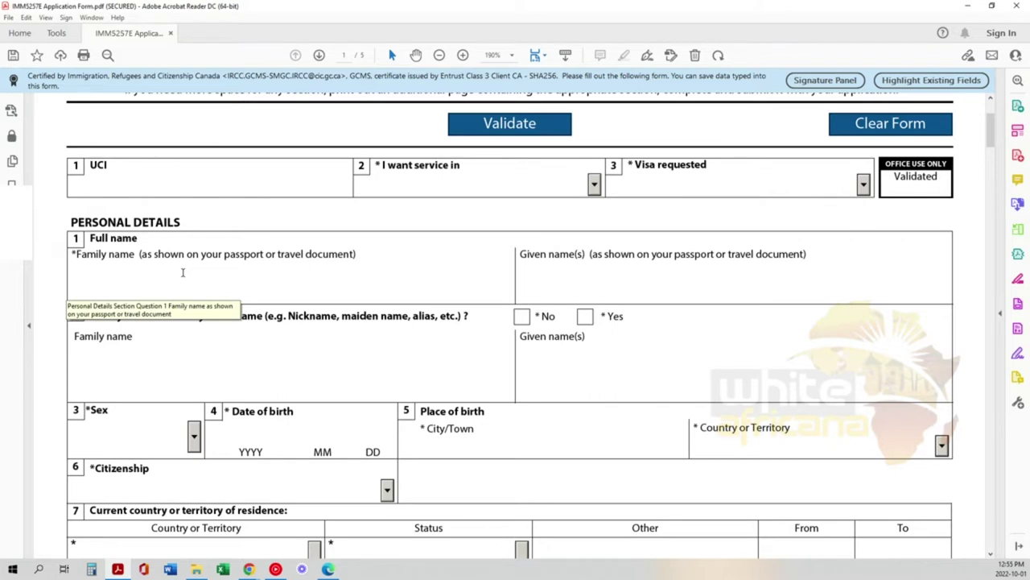
click(109, 285)
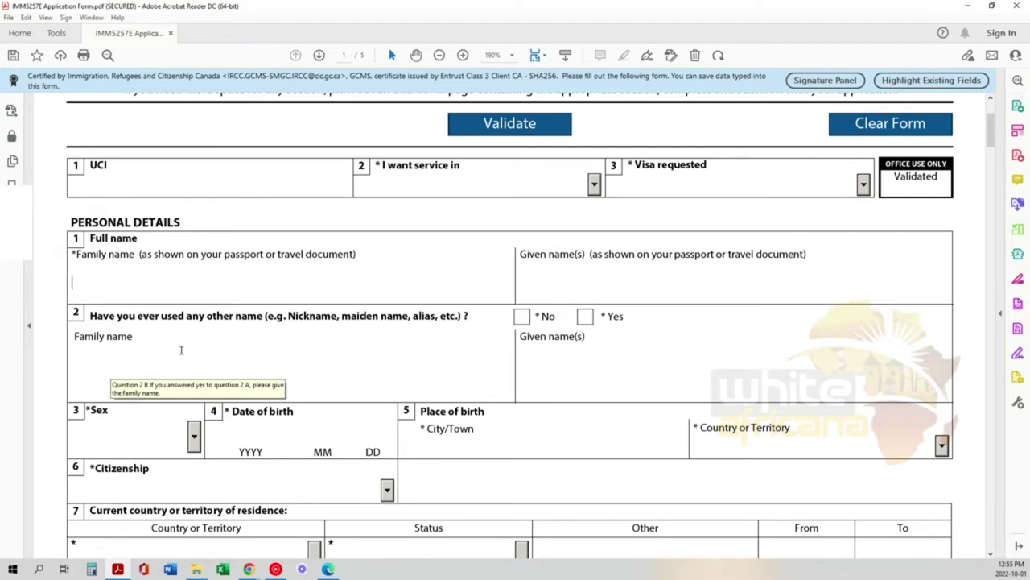
click(102, 368)
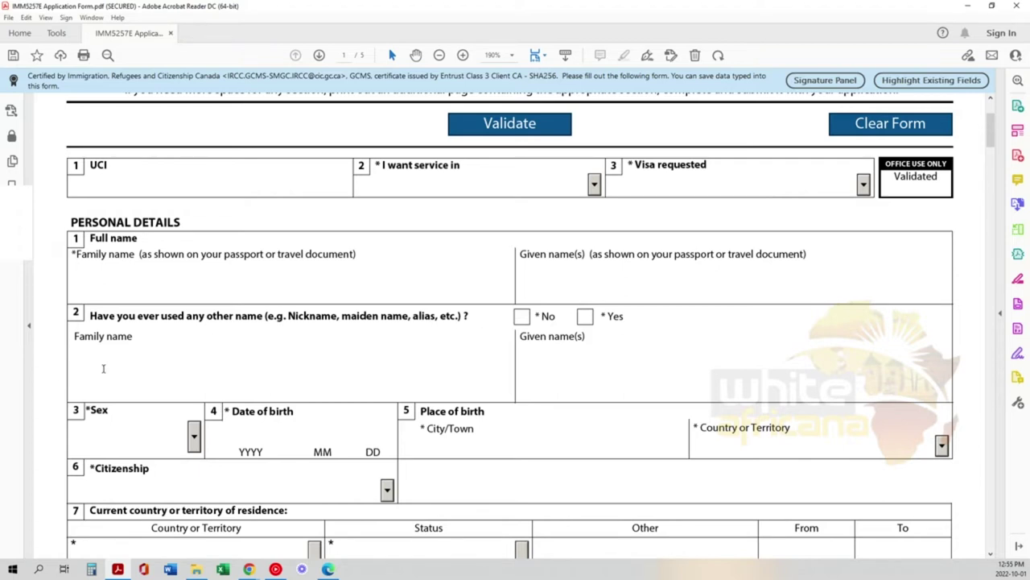
click(103, 368)
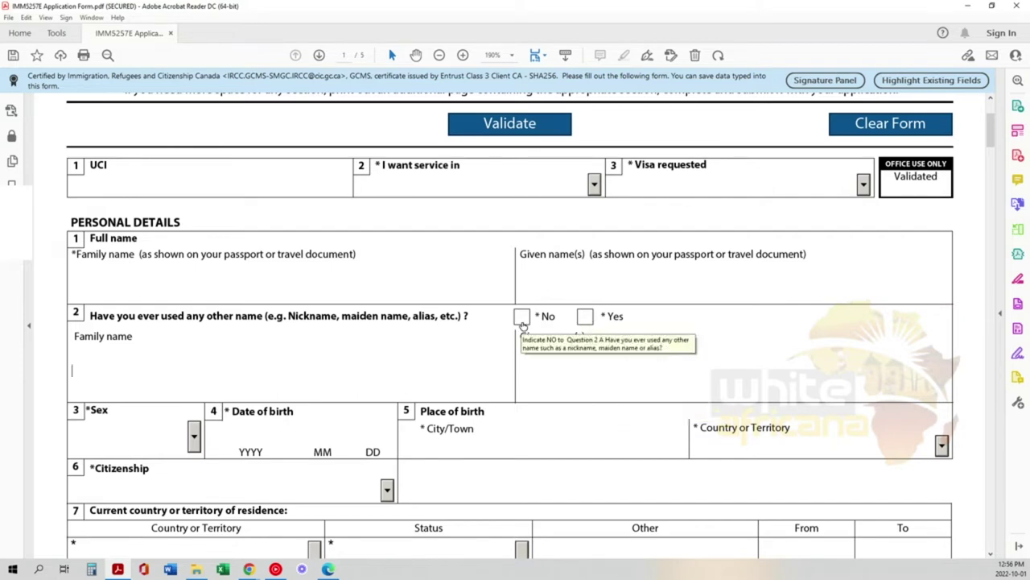
Step: Look over the Sex, year of birth and country of birth choices without filling them
drag(991, 137, 993, 150)
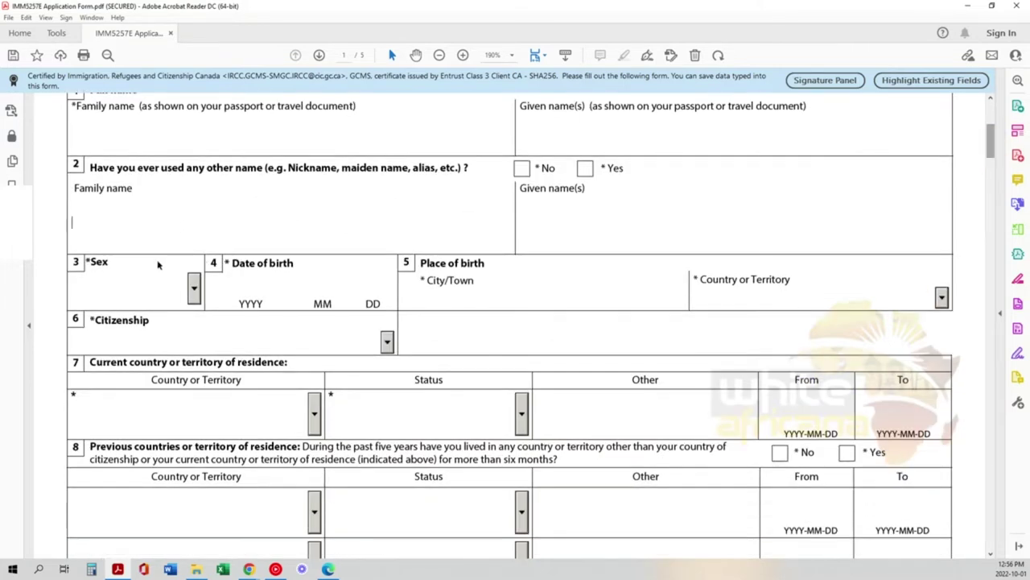
click(193, 289)
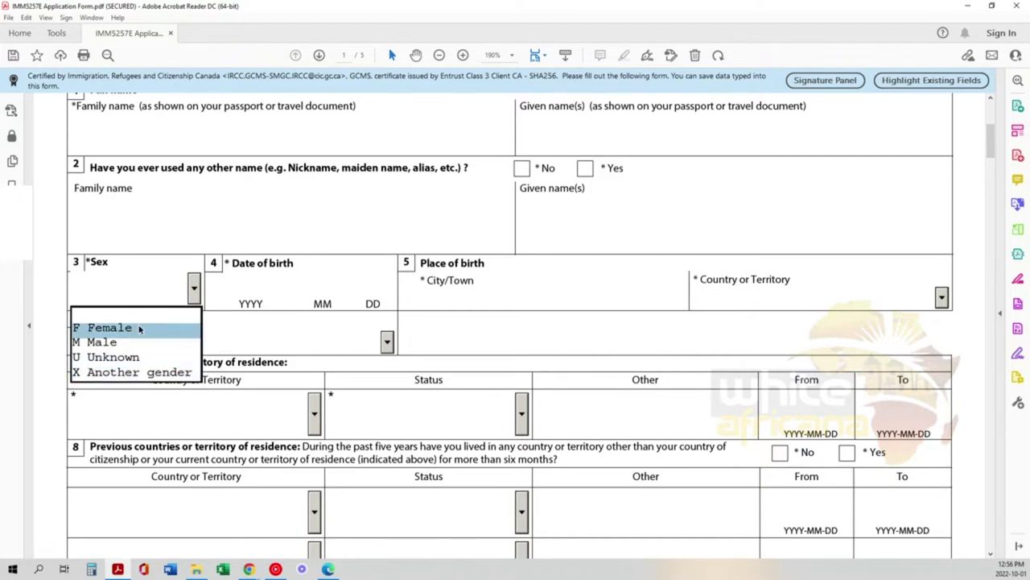
click(267, 278)
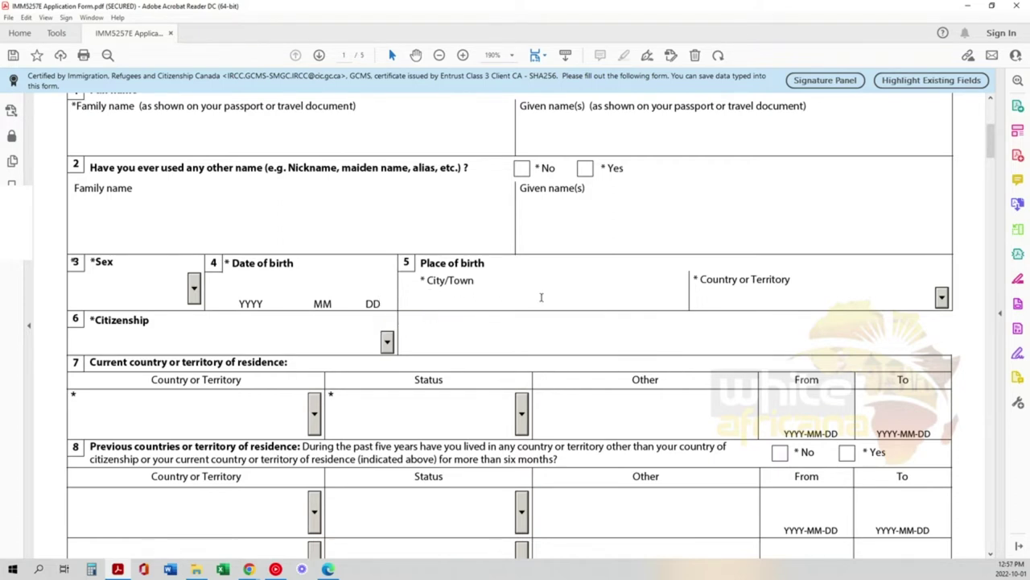
click(942, 299)
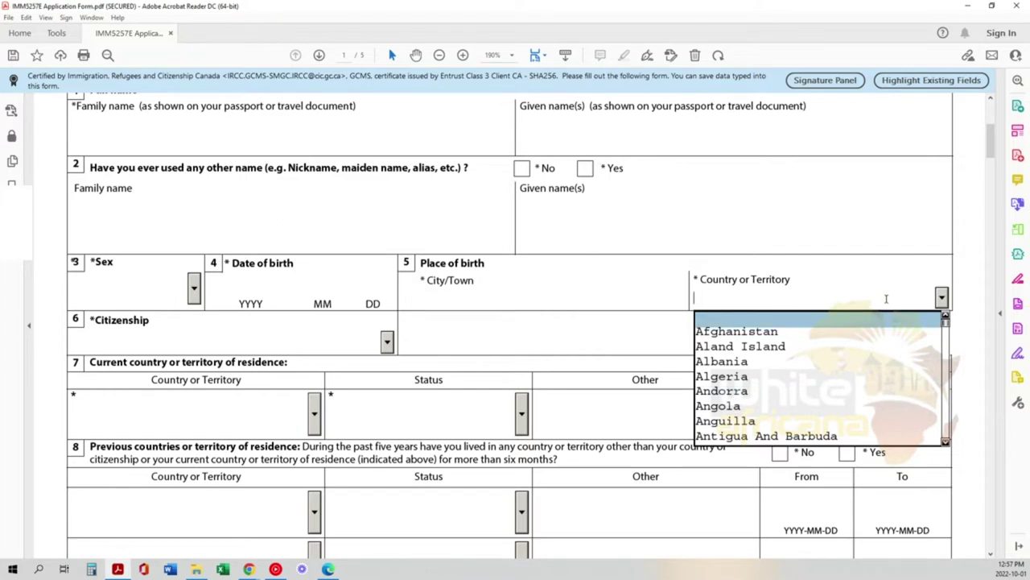
click(942, 297)
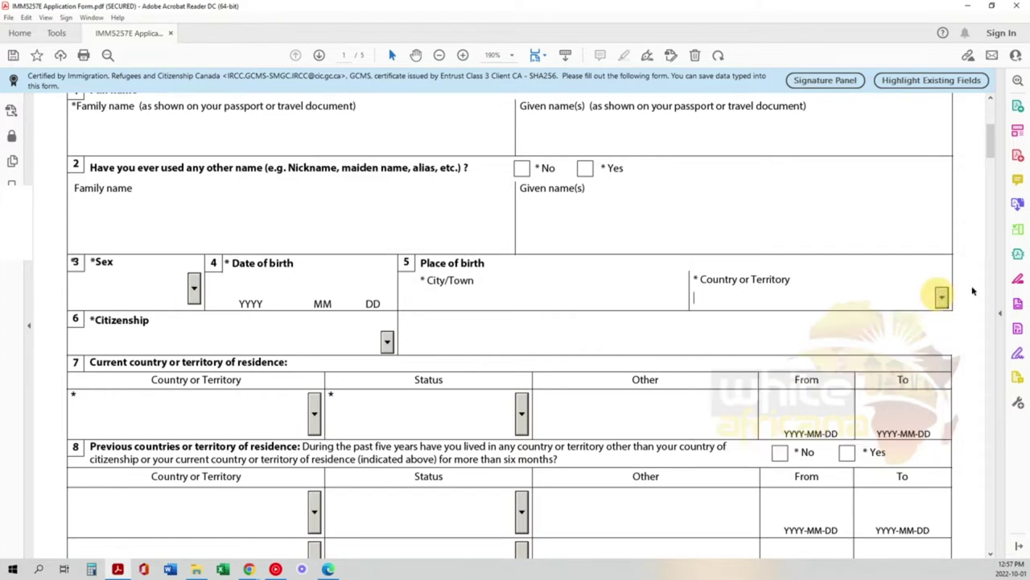
Step: Open and close the citizenship and marital status lists, leaving both unselected
drag(992, 154, 992, 161)
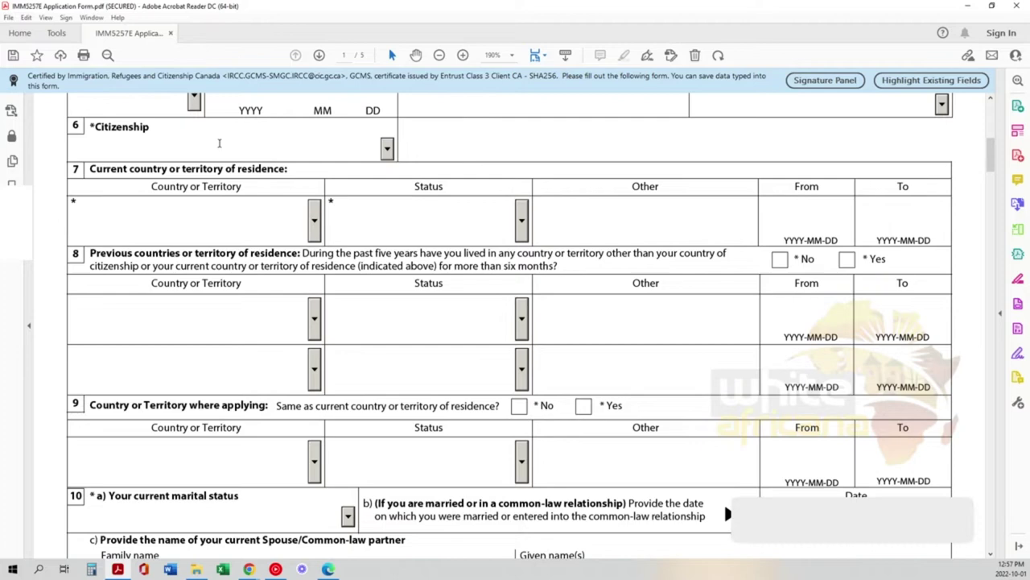
click(386, 149)
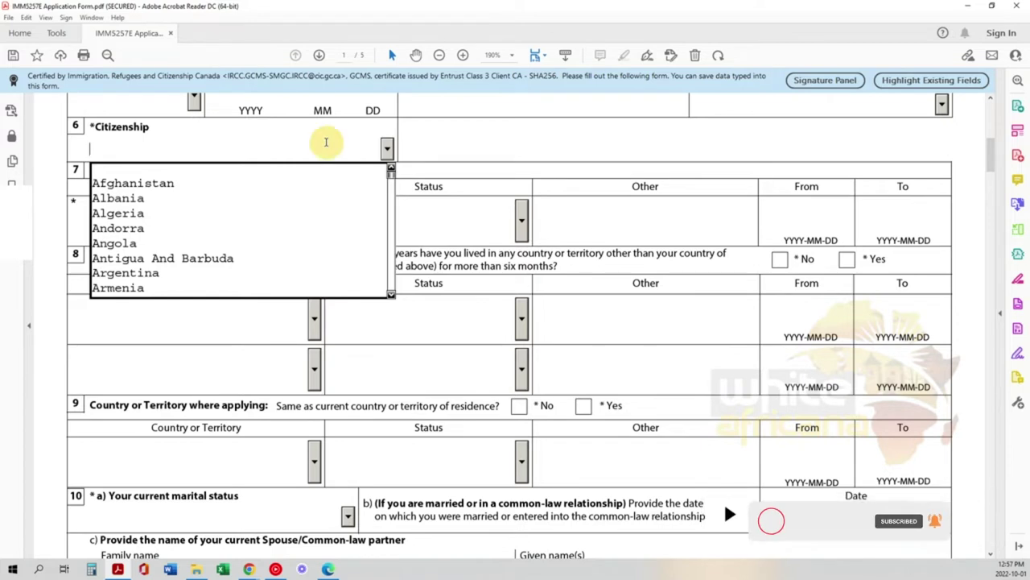
click(387, 148)
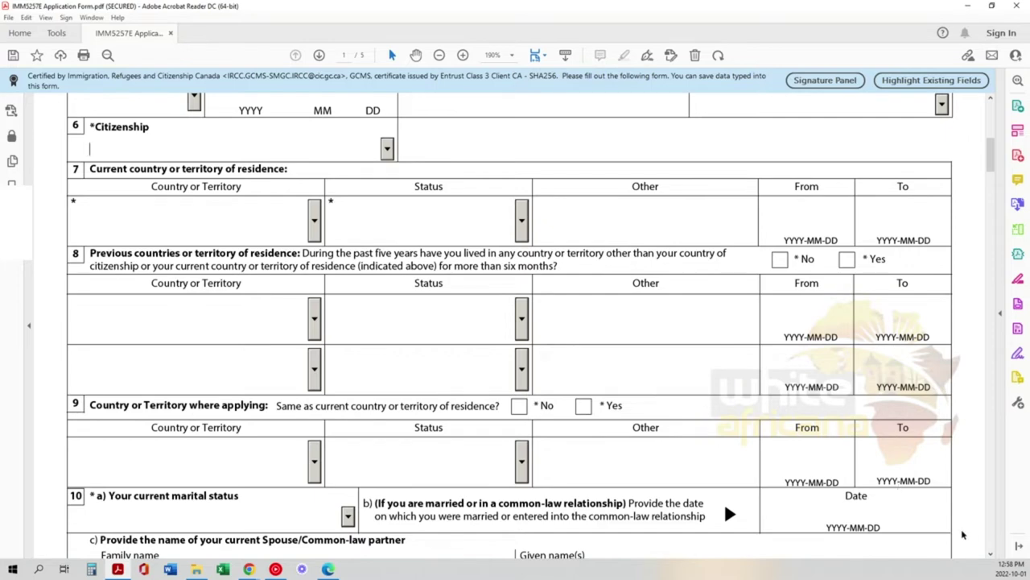
scroll(987, 552, down, 3)
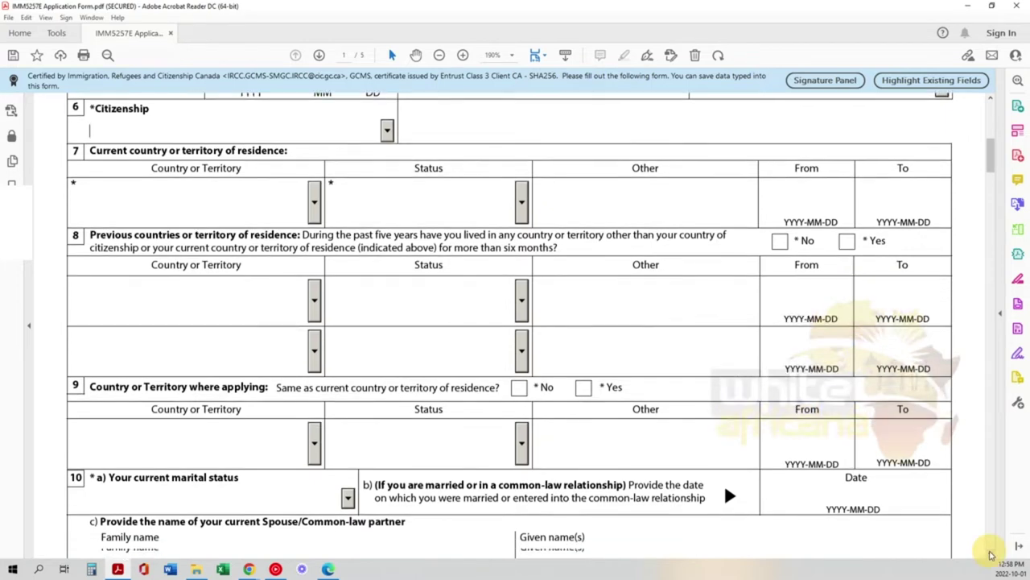
scroll(992, 555, down, 2)
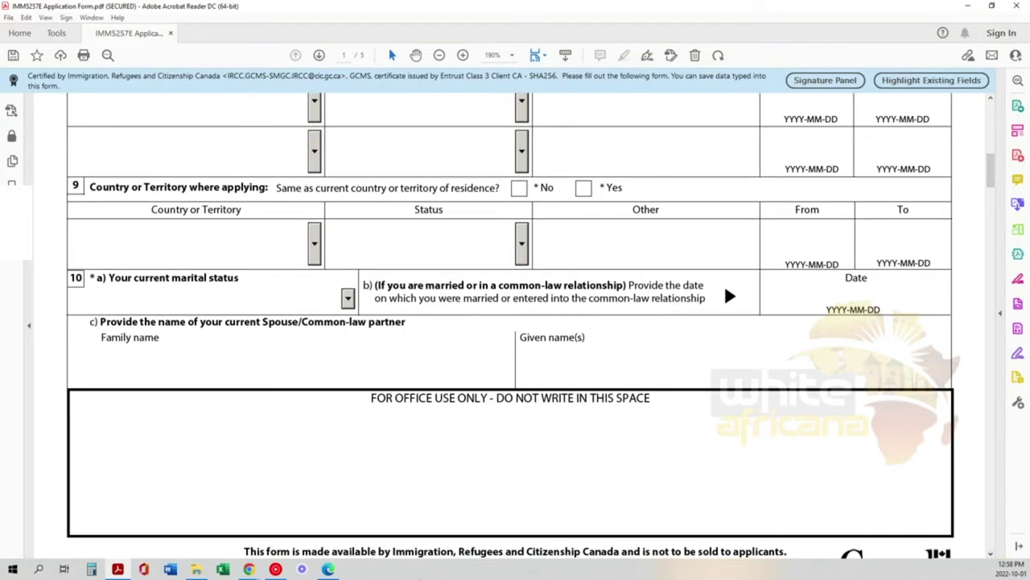
click(346, 299)
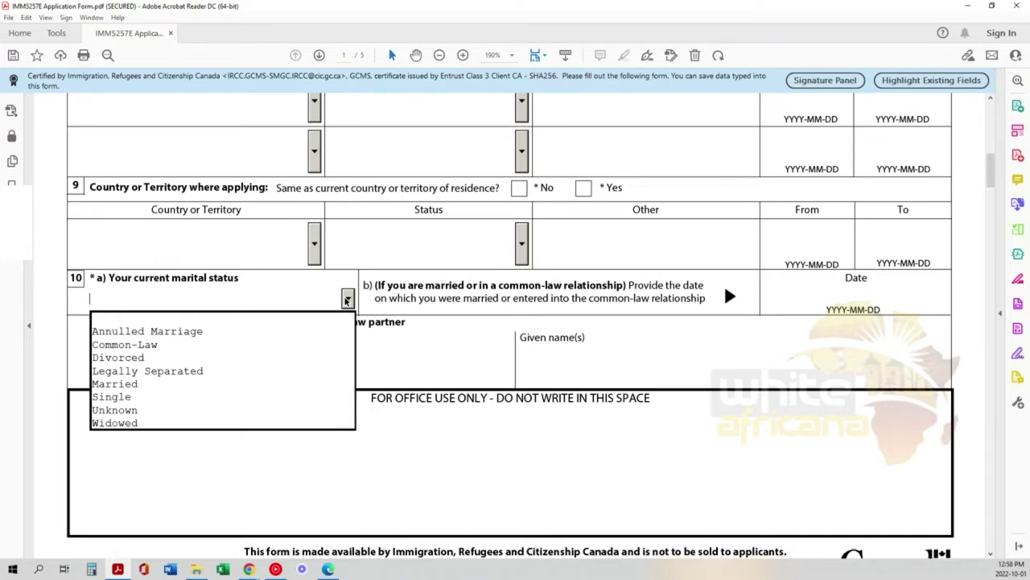
click(478, 295)
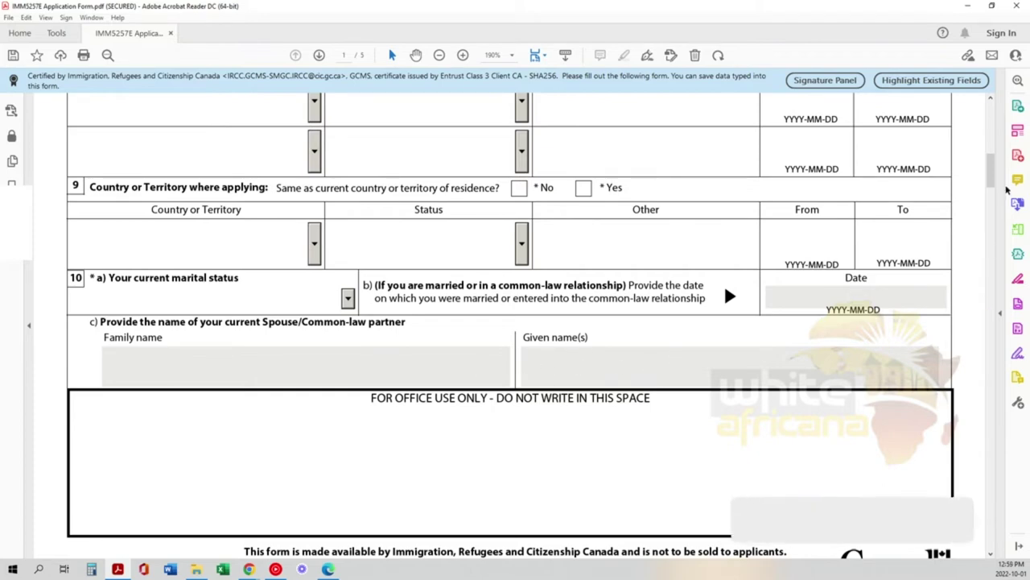
Step: Browse the relationship type and native language options without choosing any
drag(992, 182, 996, 218)
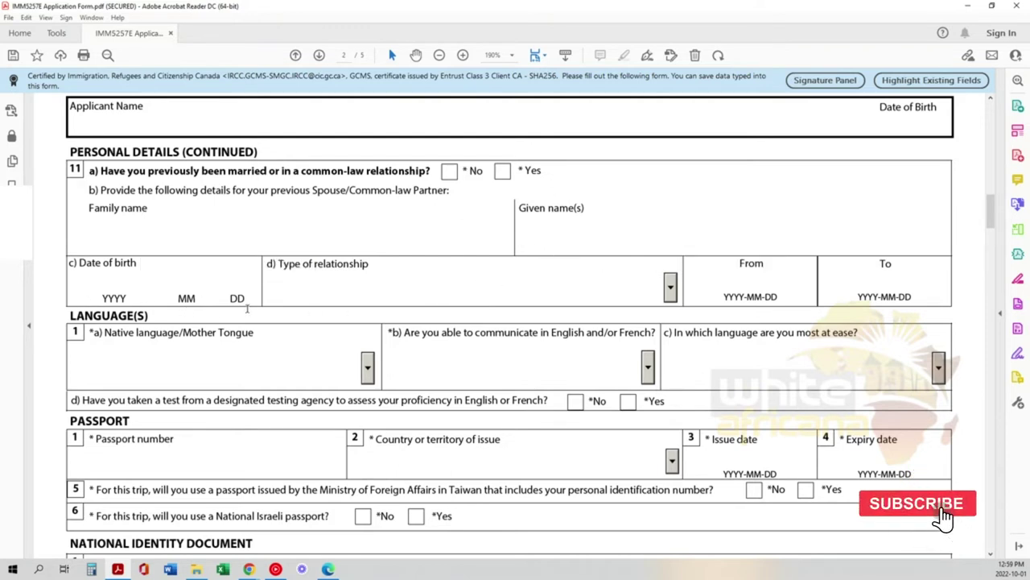
click(670, 288)
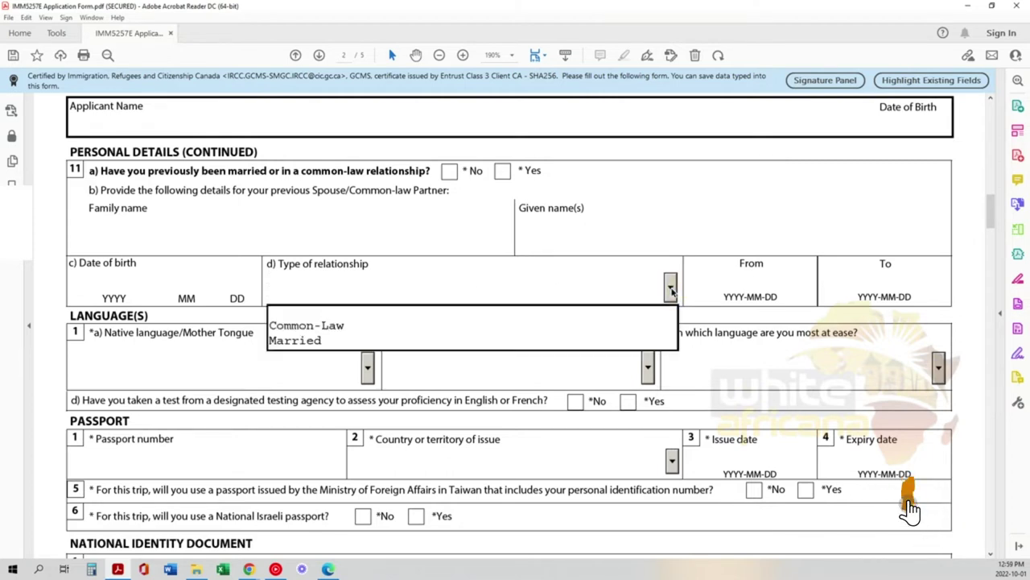
click(740, 285)
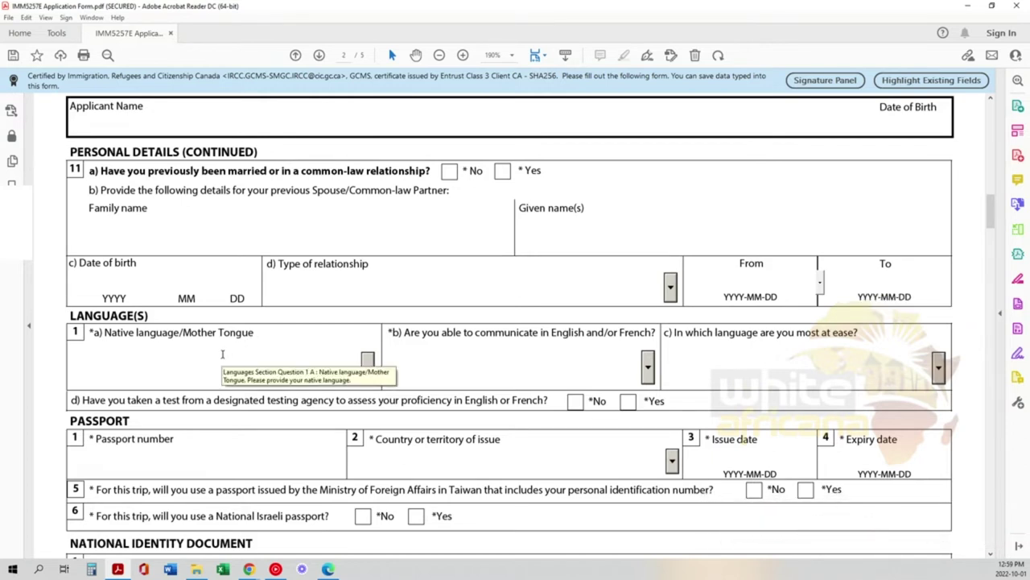
click(368, 364)
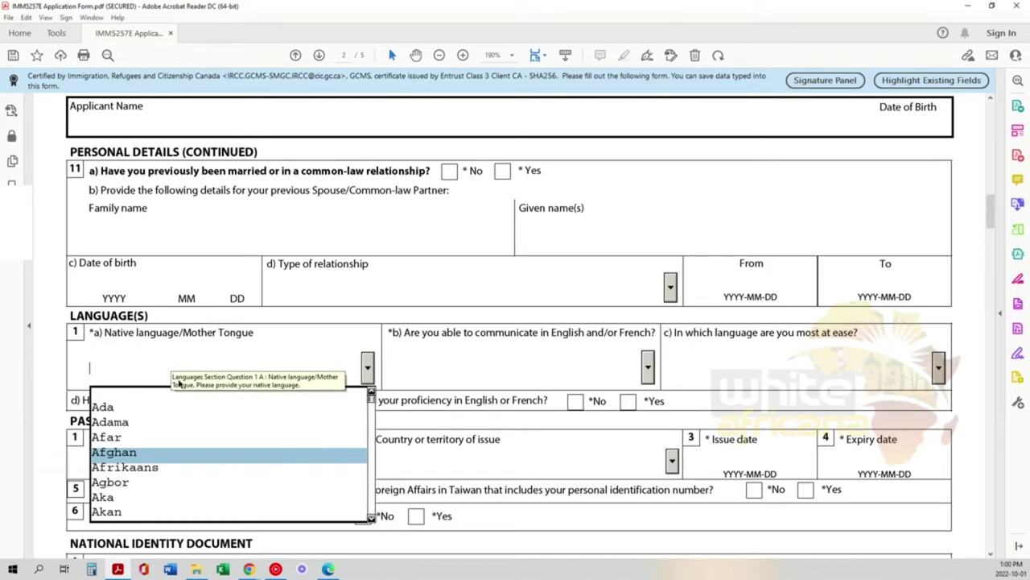
key(a)
click(459, 363)
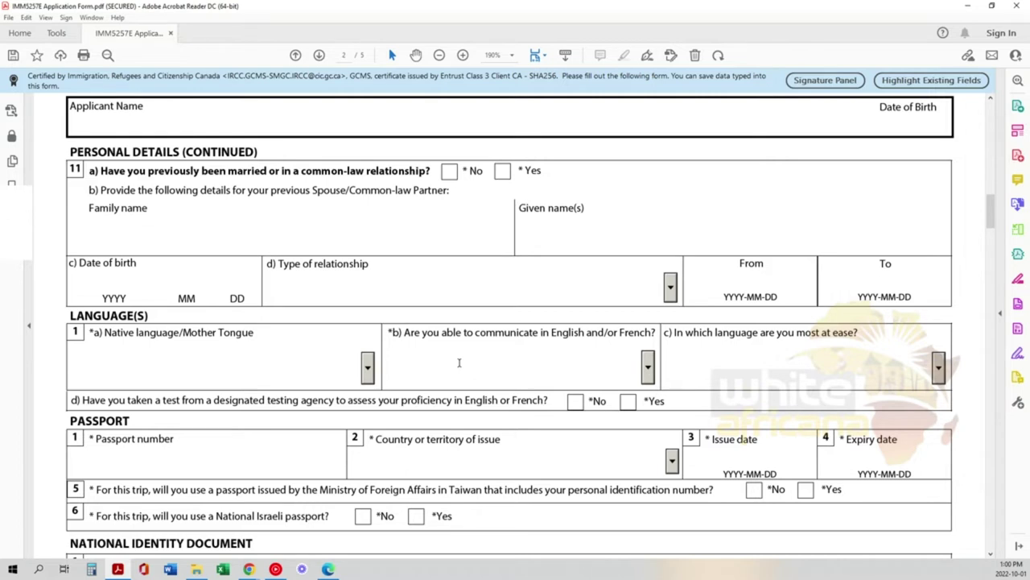
Step: Leave the English/French answer blank and place the caret in the passport number field
click(647, 368)
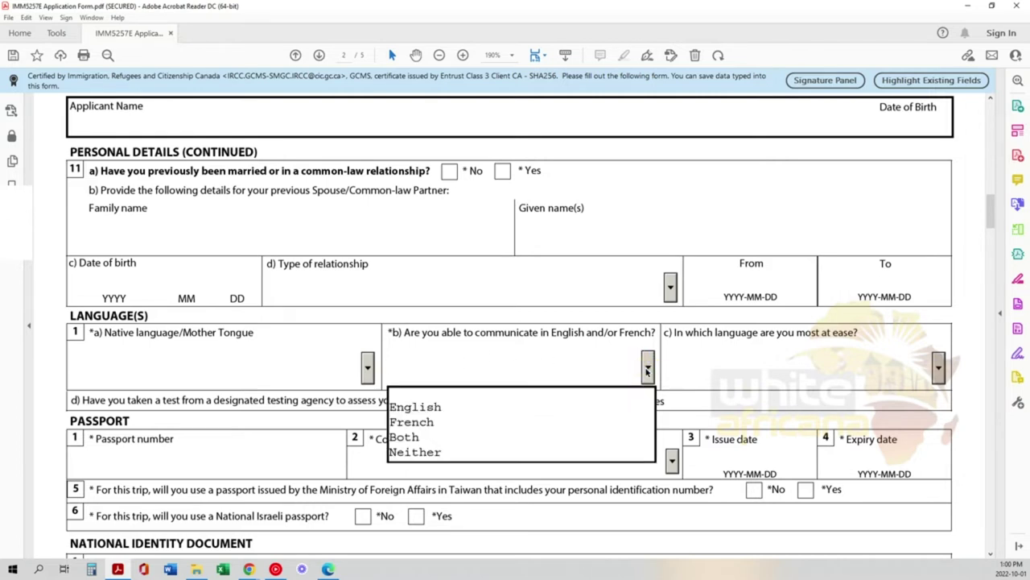
click(731, 353)
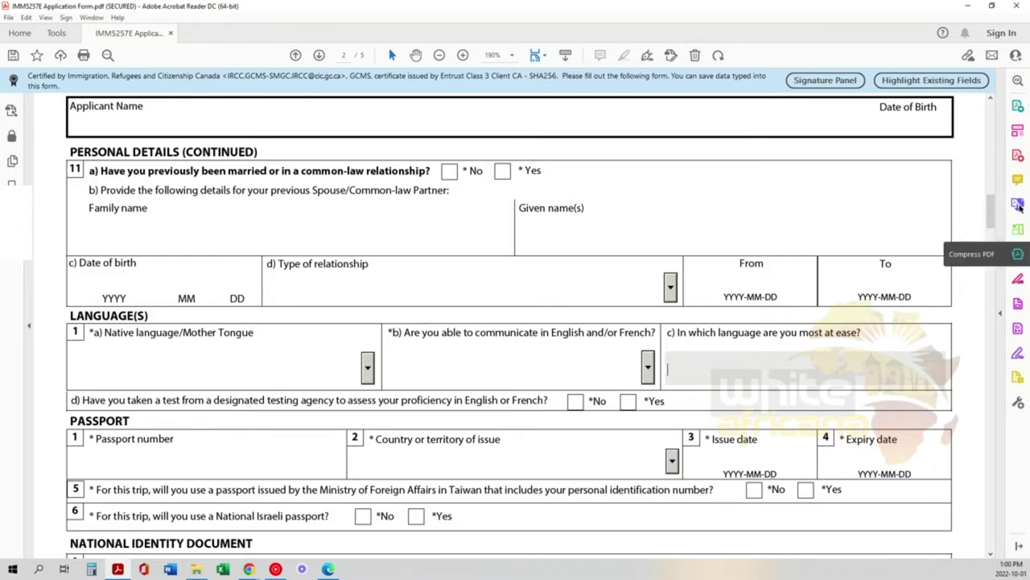
drag(993, 213, 993, 230)
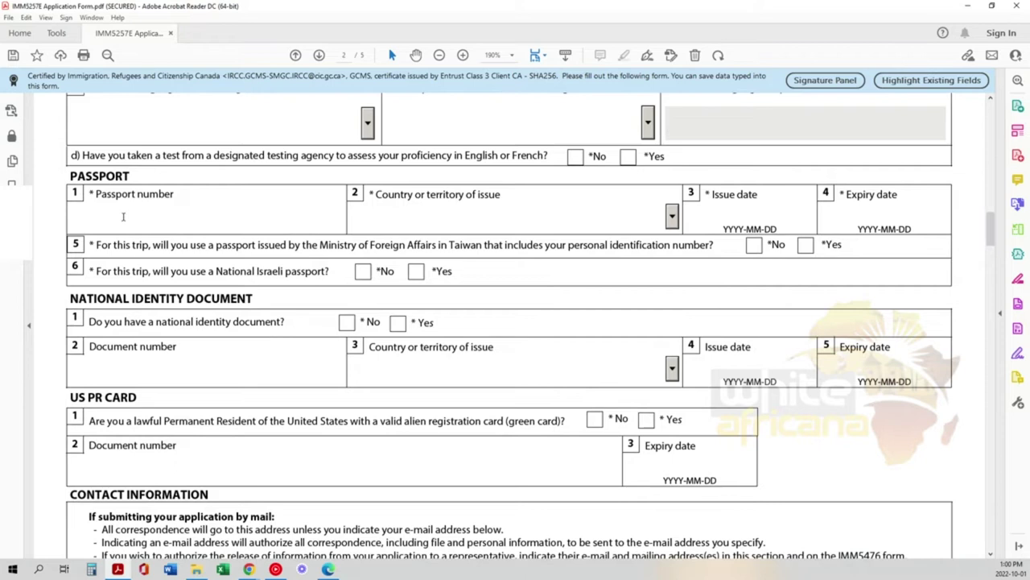
click(161, 214)
Step: Scroll down to the Contact Information section's current mailing address rows
scroll(996, 246, down, 2)
scroll(996, 247, down, 4)
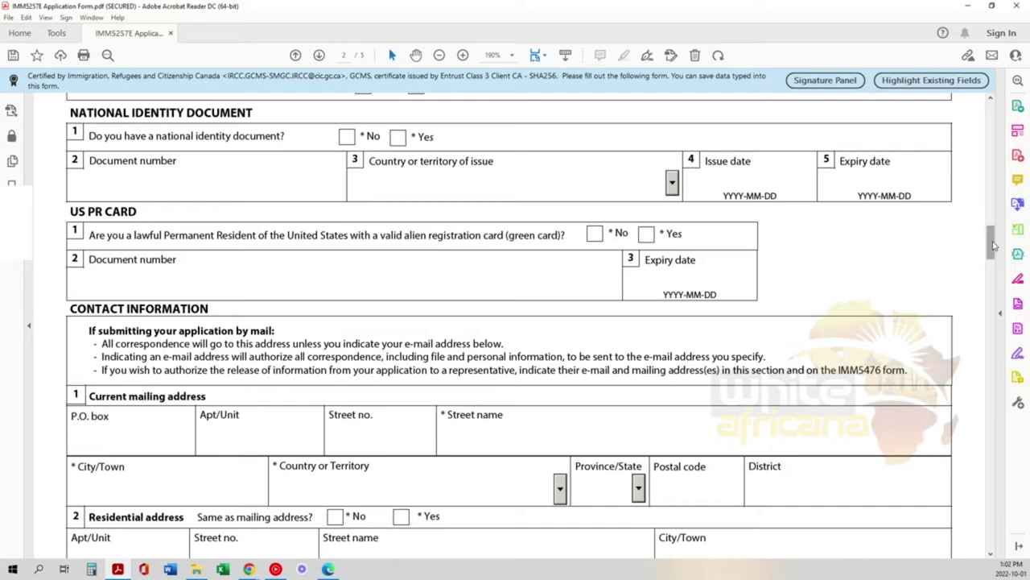
scroll(995, 245, down, 3)
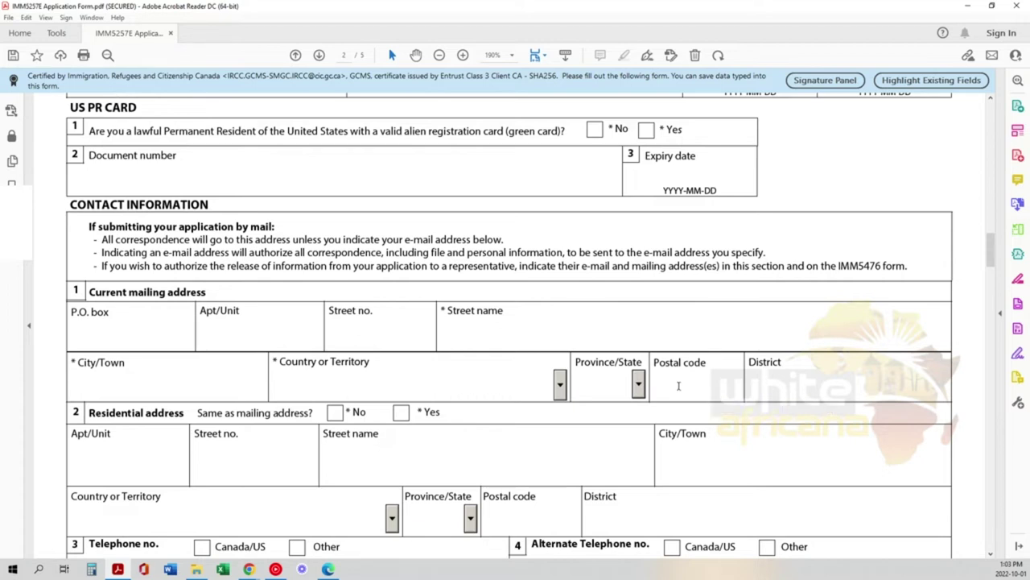
Step: Enter N/A in the mailing address Postal code field, removing the stray typed characters
click(681, 386)
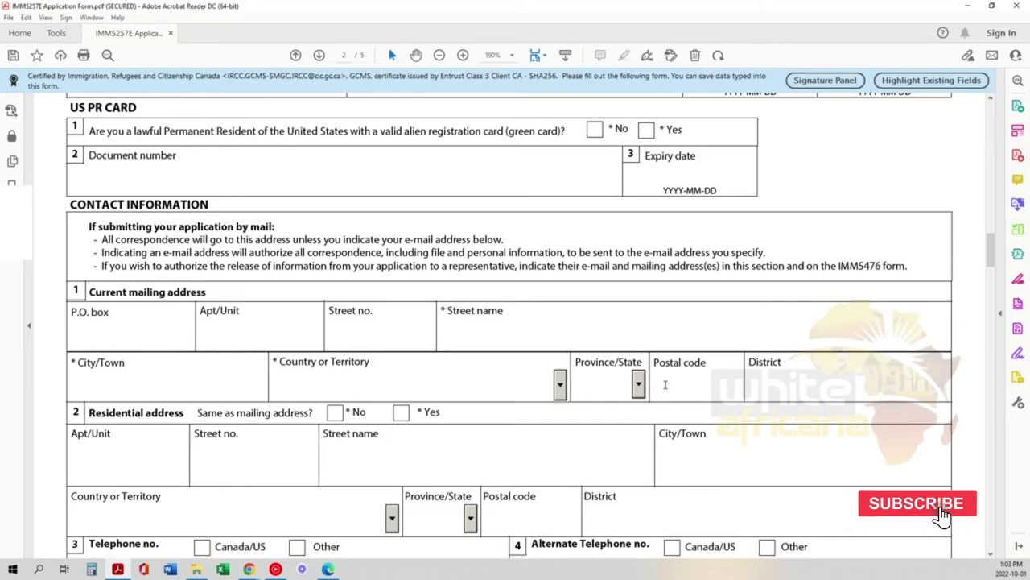
scroll(665, 385, down, 10)
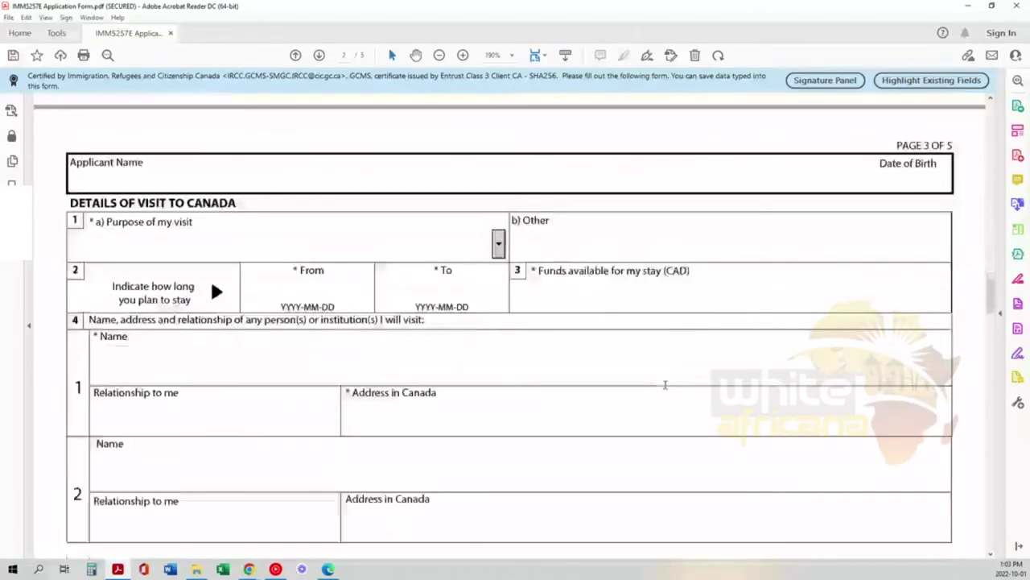
scroll(665, 384, down, 2)
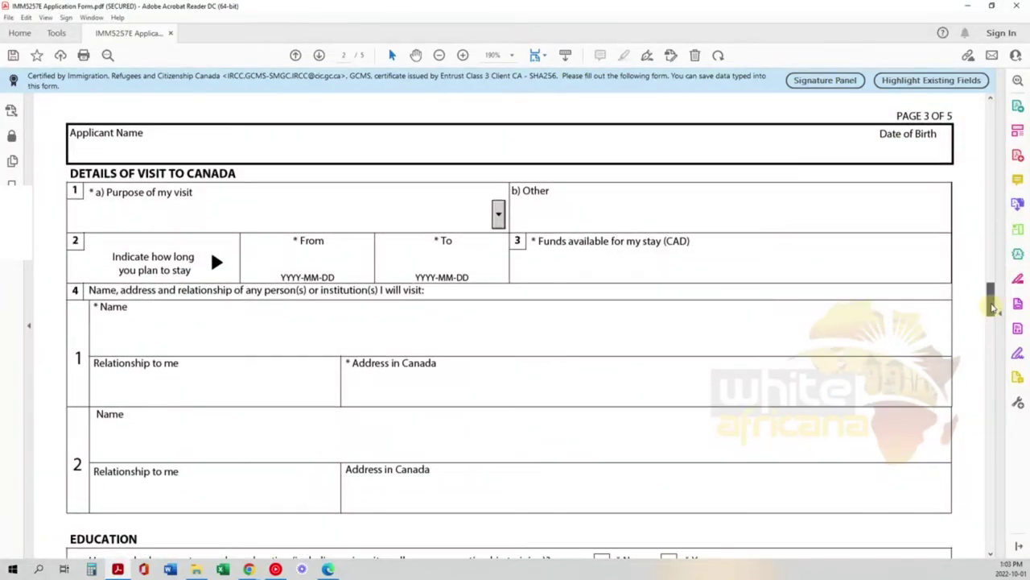
drag(993, 308, 984, 247)
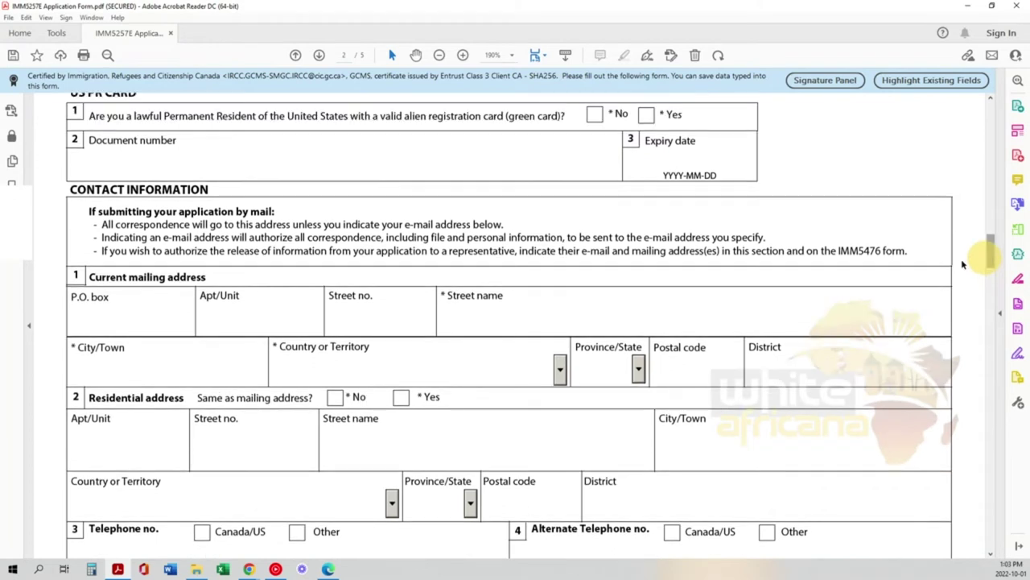
click(663, 368)
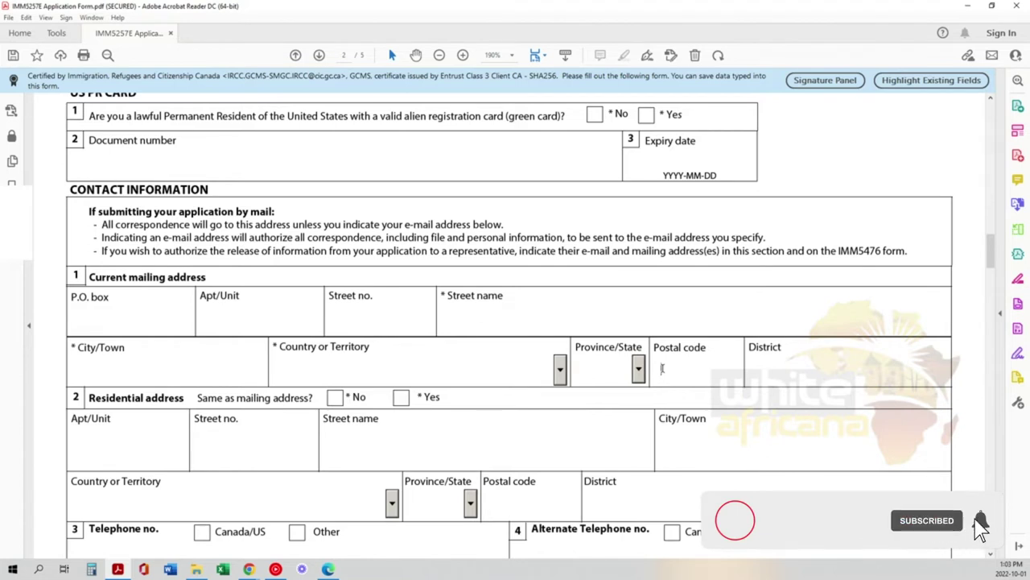
text(NAafcg)
key(Tab)
click(701, 368)
key(BackSpace)
key(BackSpace)
key(BackSpace)
key(BackSpace)
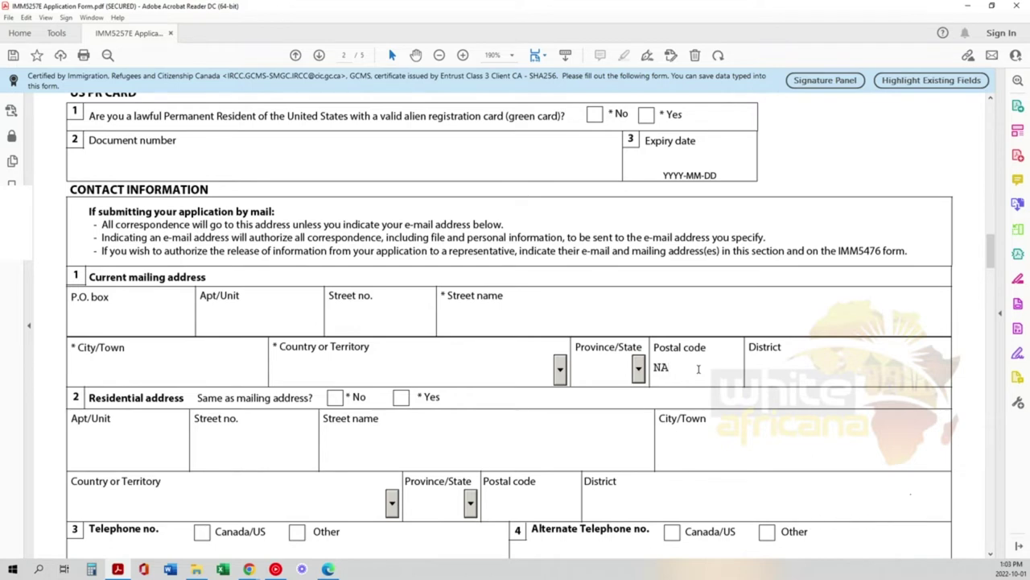
key(Left)
text(/)
Step: Dismiss the validation error, change Postal code to NA, and enter NA in District
click(760, 366)
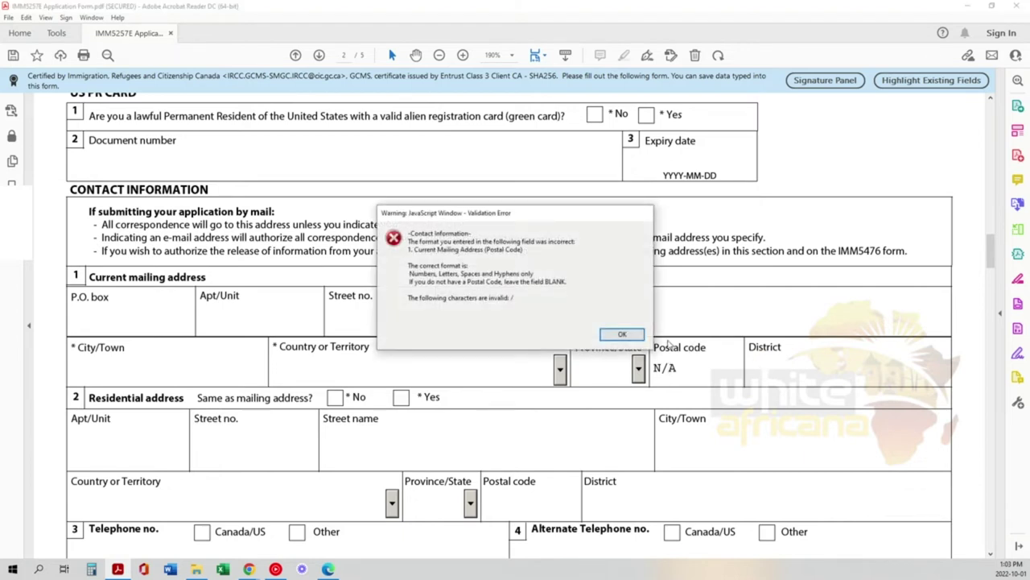
click(622, 334)
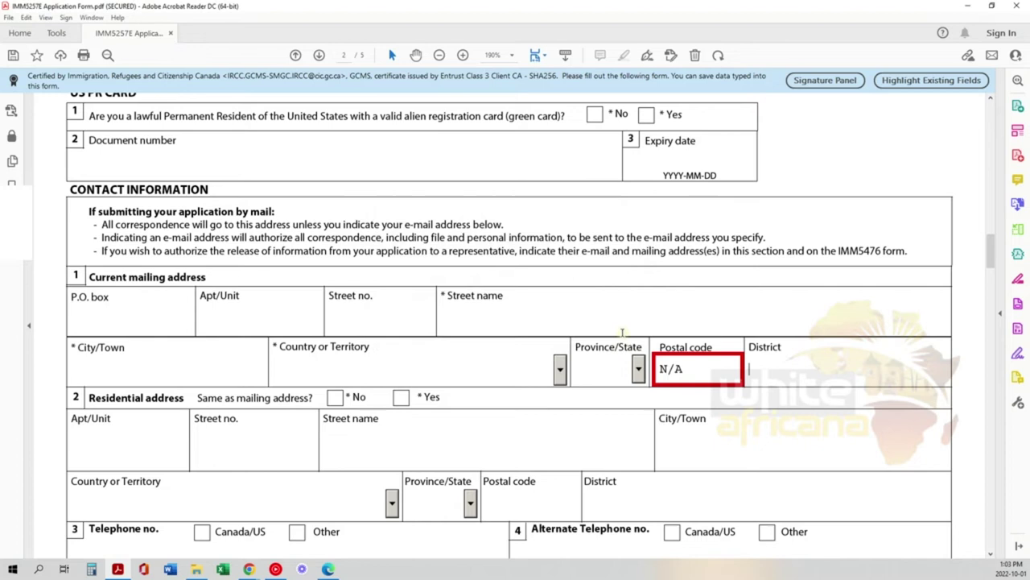
click(676, 369)
key(BackSpace)
click(677, 370)
click(763, 373)
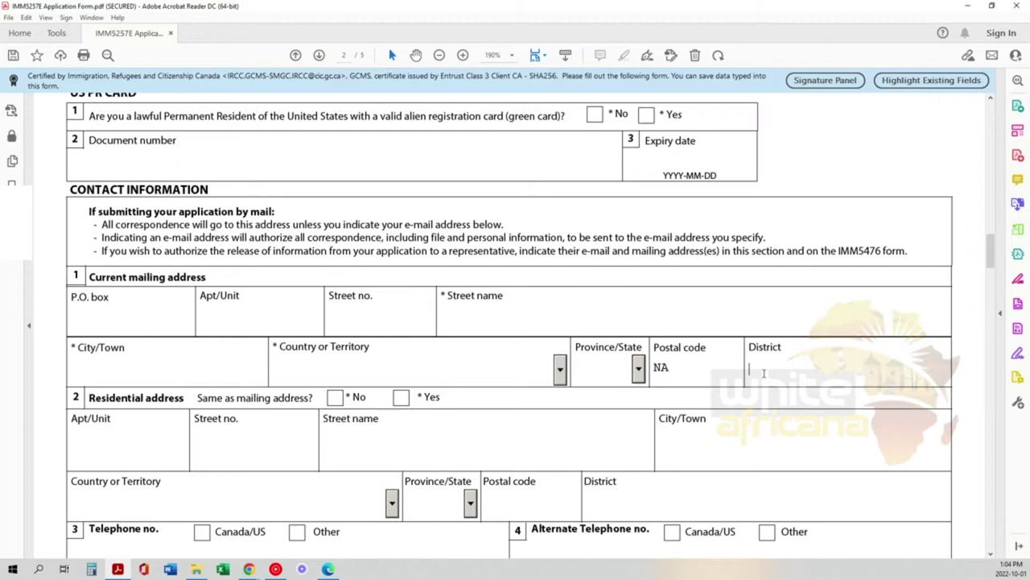
text(NA)
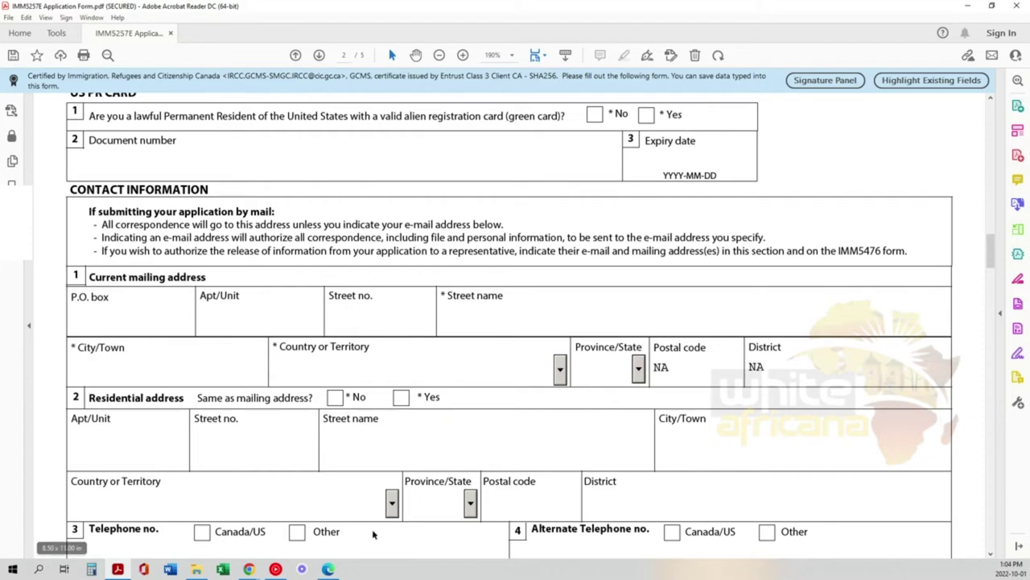
Step: Scroll down to the Telephone no., Fax no. and E-mail address rows
drag(989, 256, 993, 271)
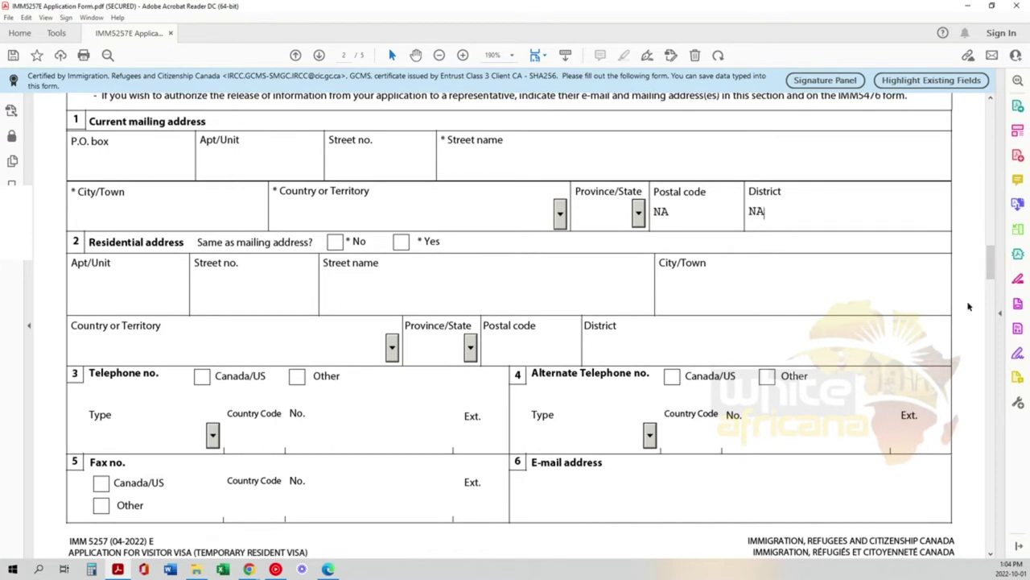
drag(993, 273, 996, 281)
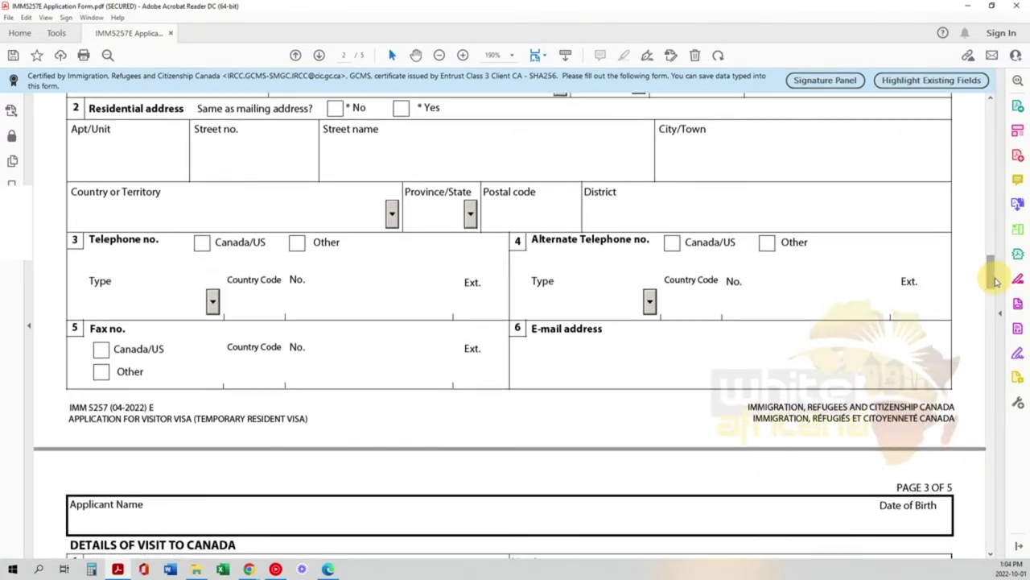
Step: Tick Canada/US for the telephone and Other for the alternate telephone, leaving Type unchosen
click(202, 244)
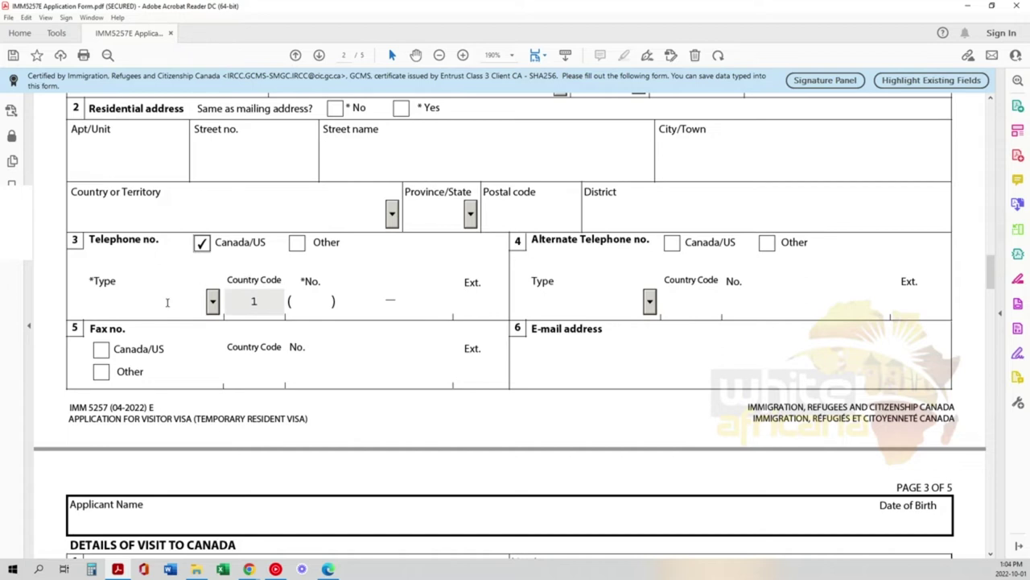
click(767, 244)
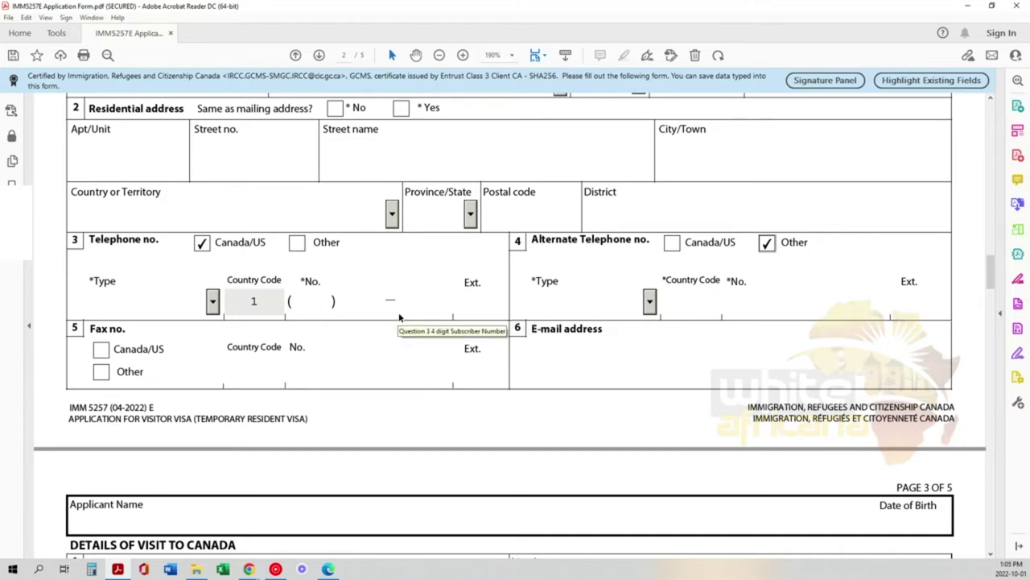
click(212, 303)
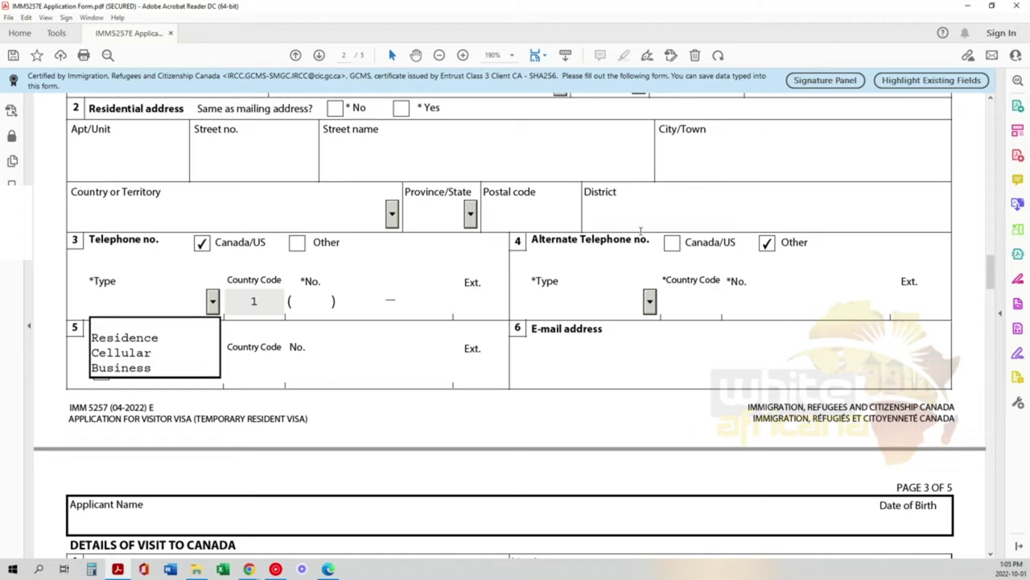
click(593, 287)
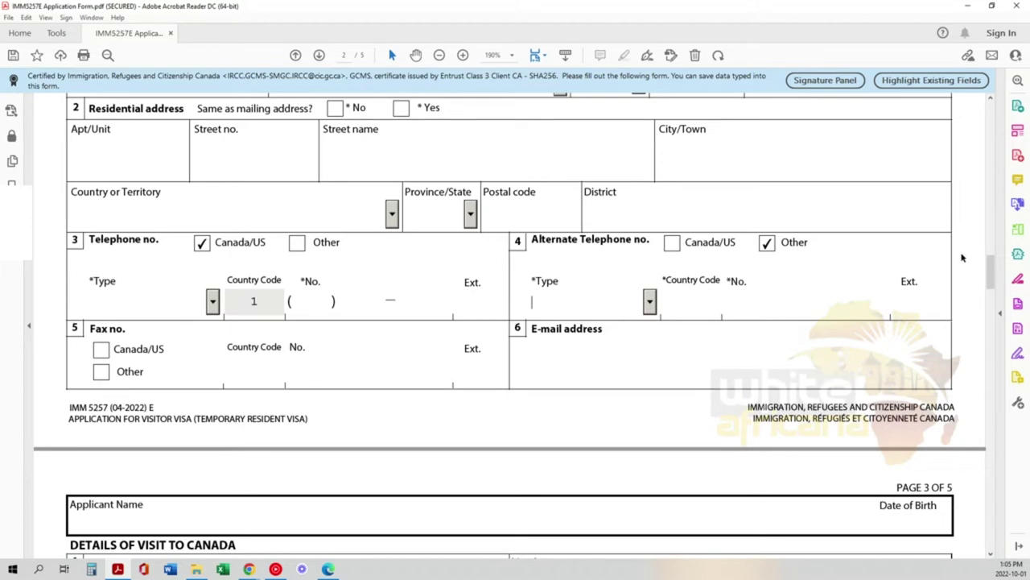
drag(991, 271, 995, 302)
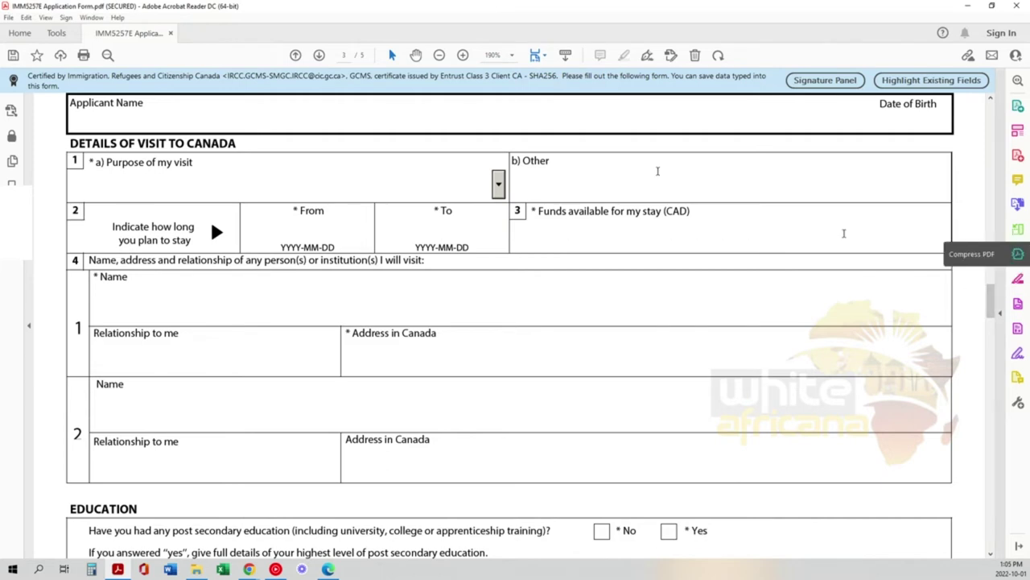
Step: Choose Other as the purpose of visit, leaving the b) Other field blank
click(499, 184)
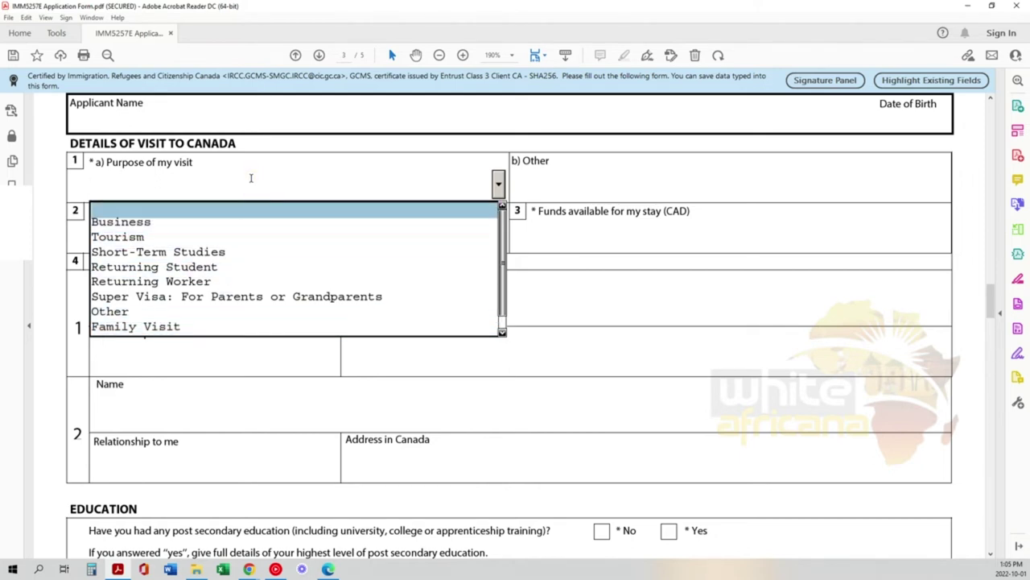
click(577, 185)
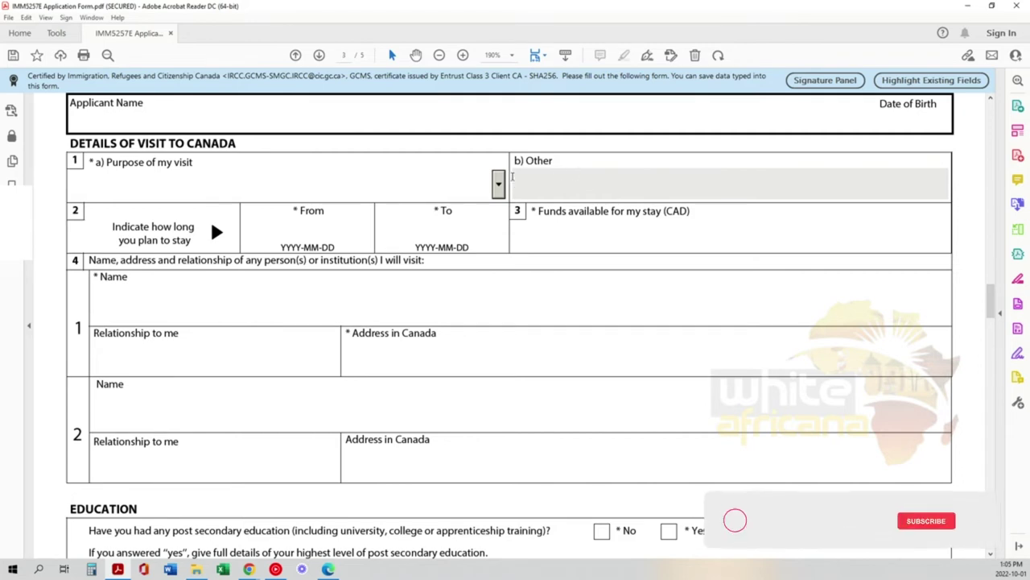
click(499, 186)
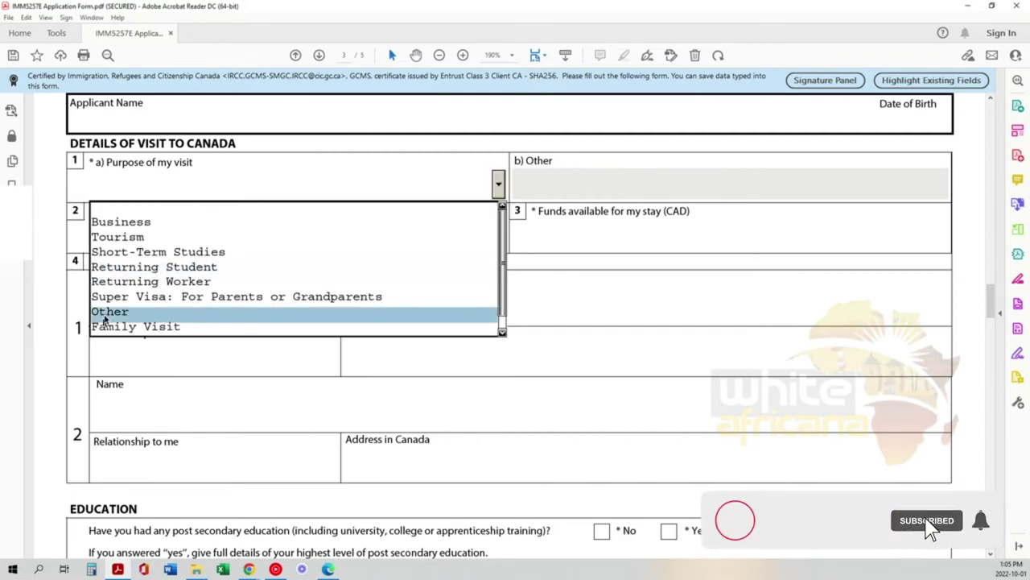
click(109, 311)
click(517, 184)
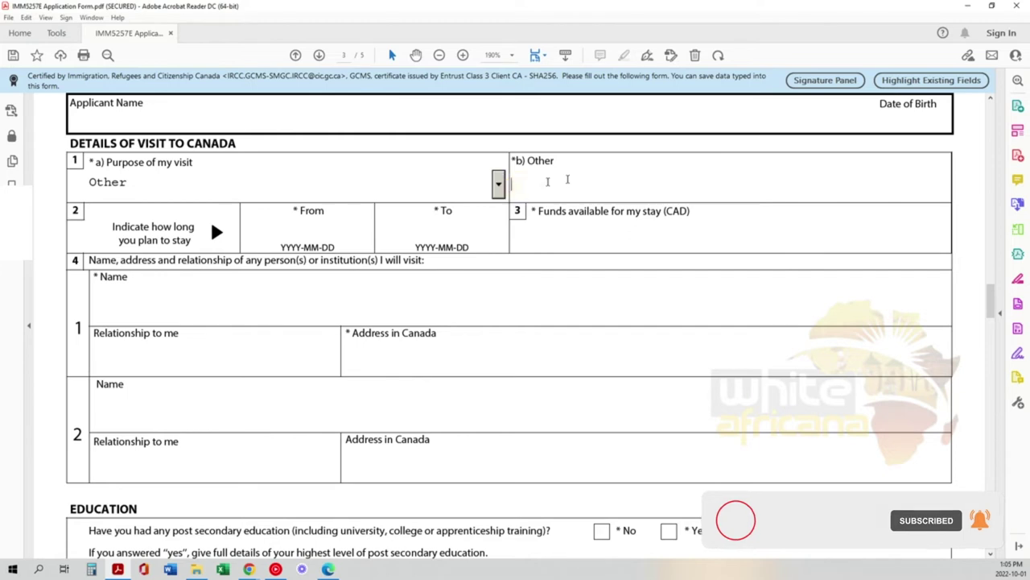
text(mnj)
key(BackSpace)
key(BackSpace)
key(BackSpace)
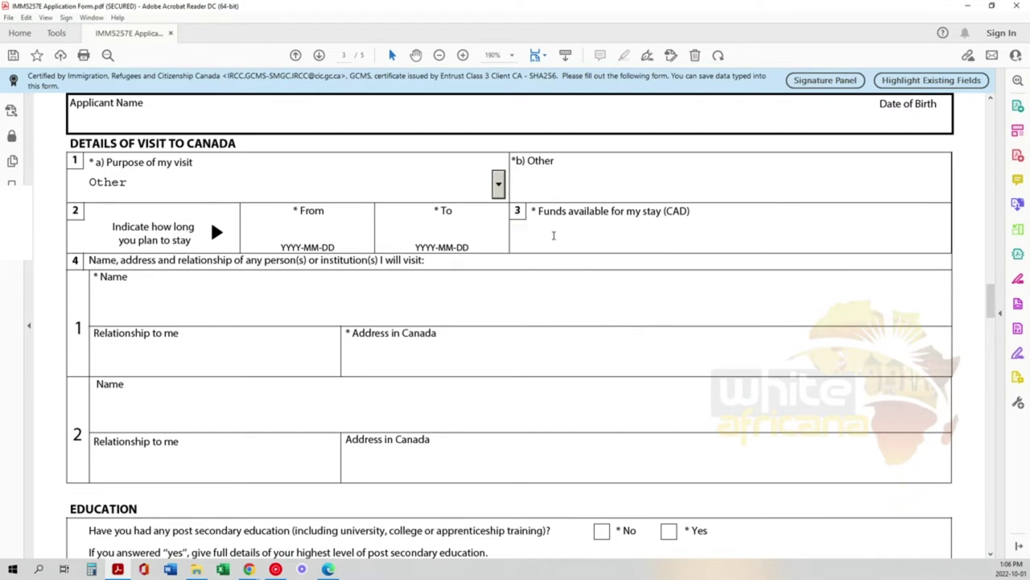
click(554, 235)
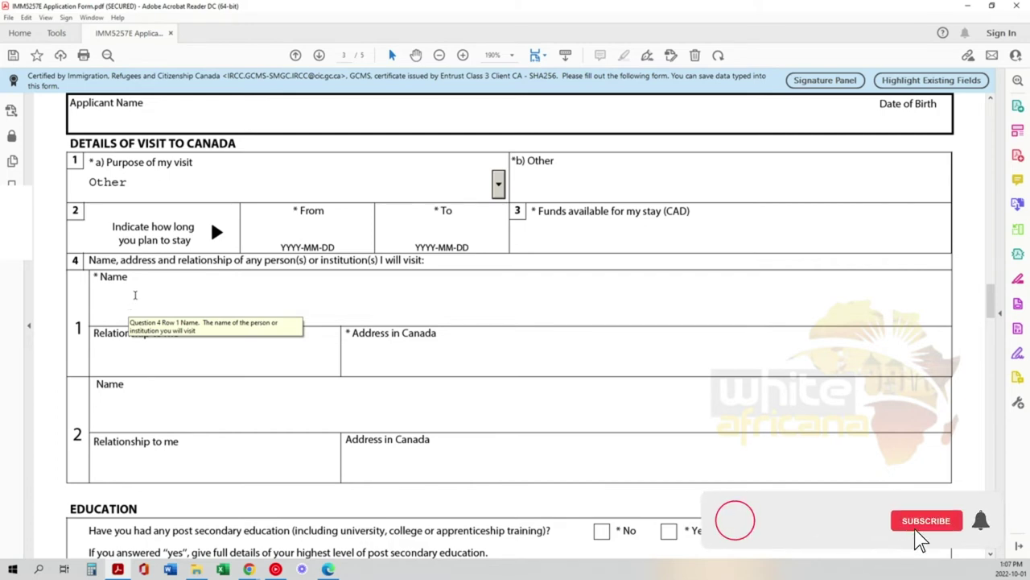
click(135, 295)
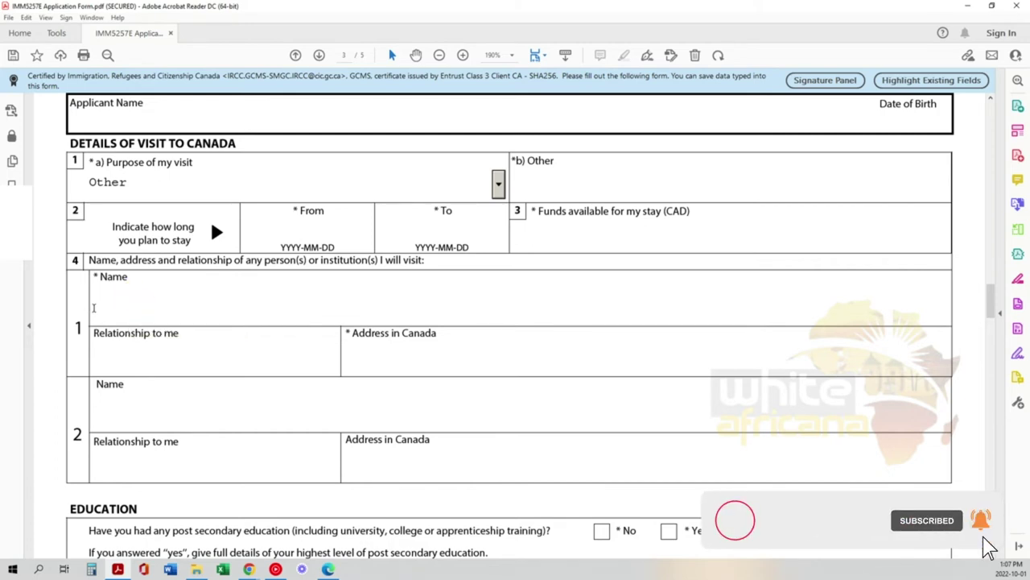
click(93, 303)
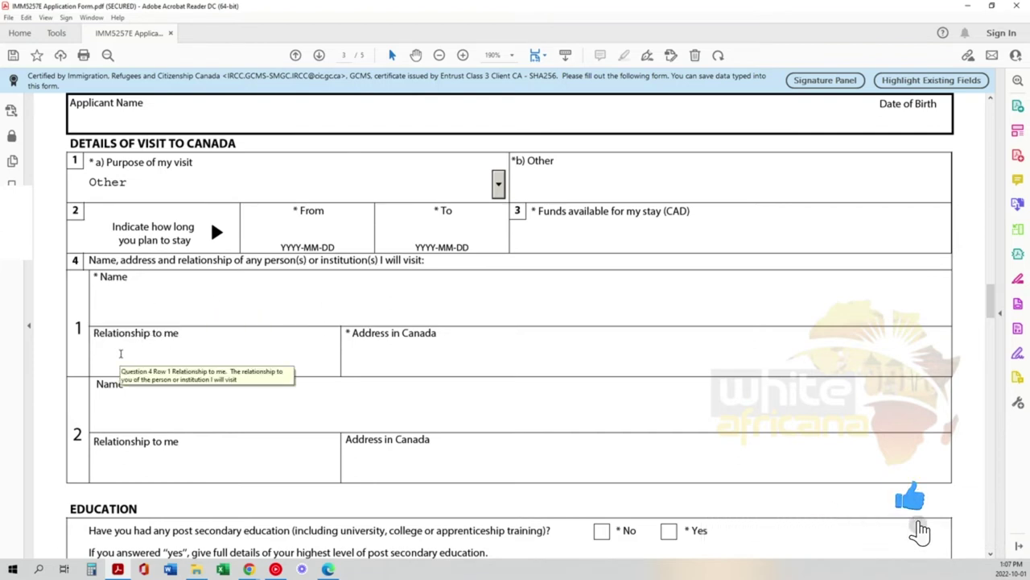
click(105, 356)
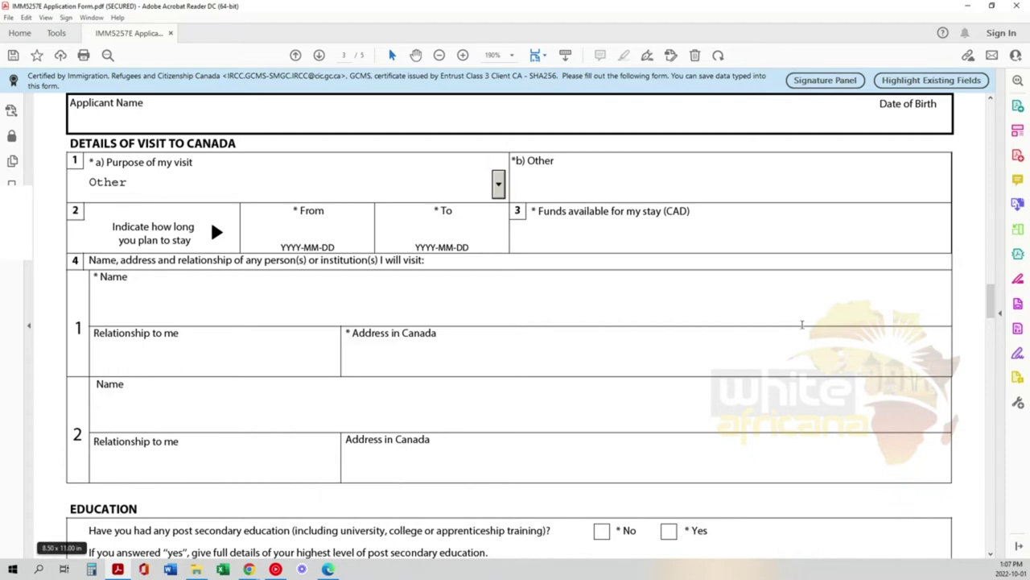
drag(990, 298, 992, 306)
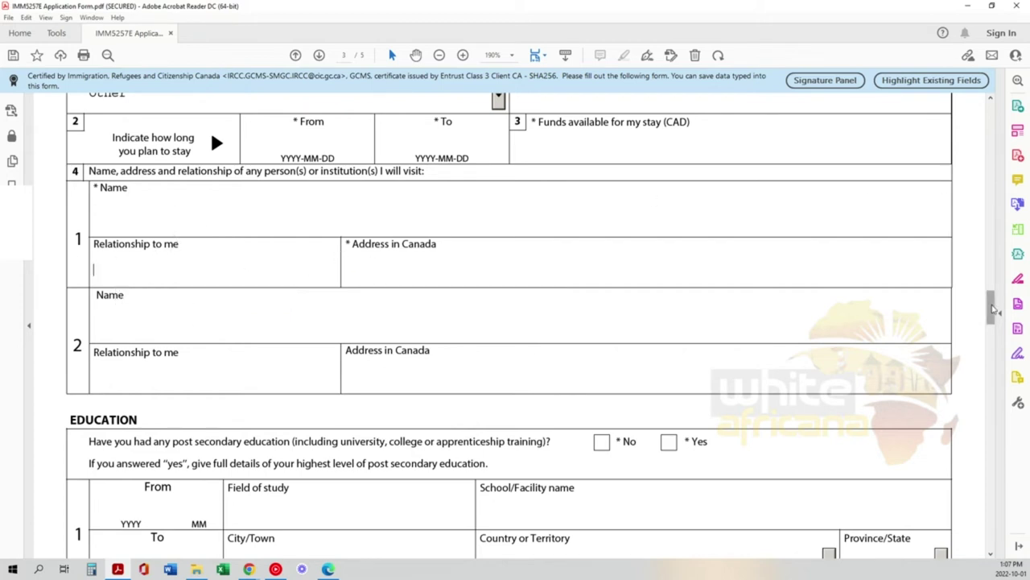
Step: Scroll to the Education section and click into its first-row Province/State field
drag(993, 308, 993, 320)
scroll(993, 321, down, 2)
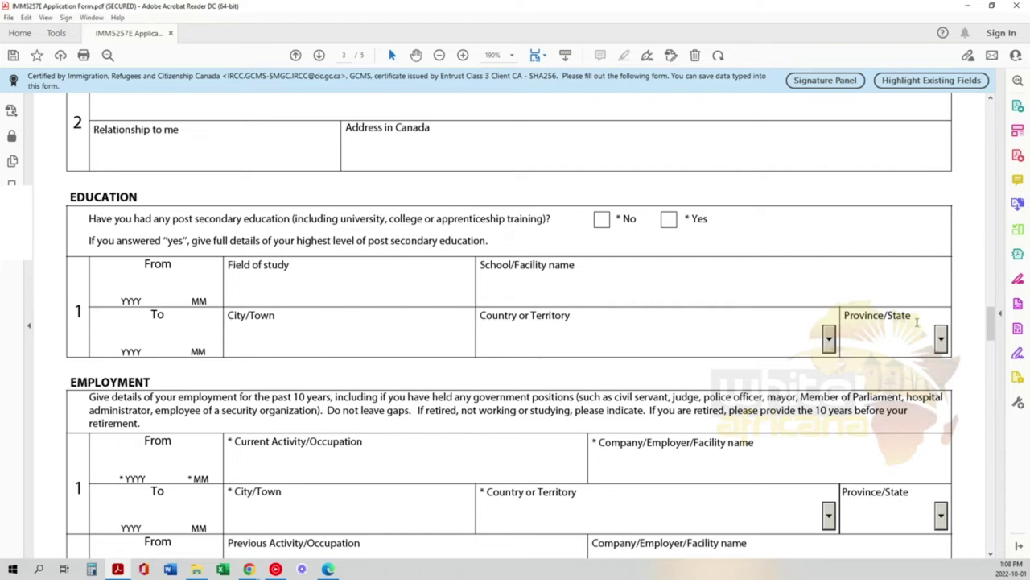
click(944, 344)
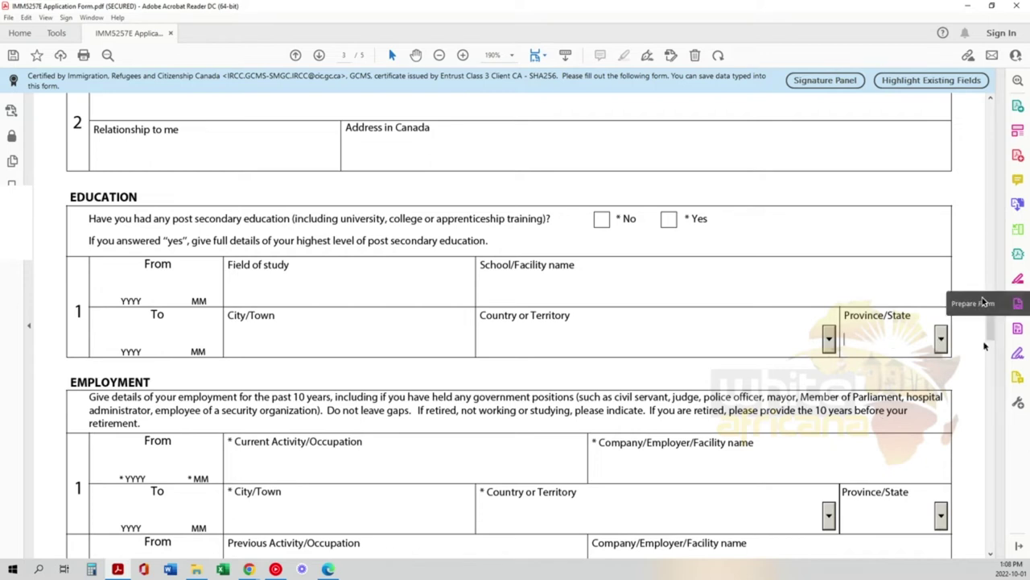
Step: Scroll down to the Employment section showing its three blank job records
drag(991, 336, 993, 347)
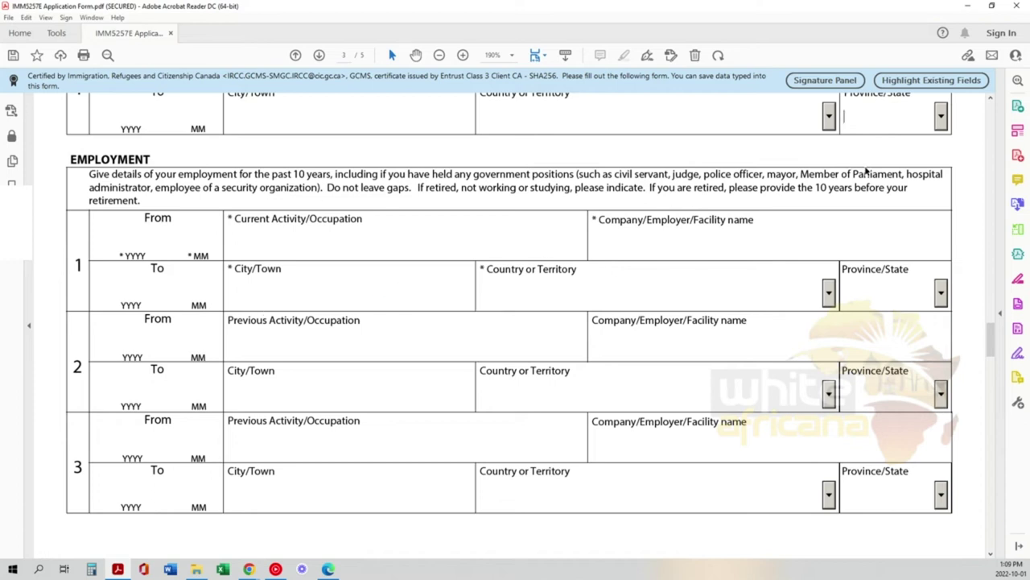
Step: Scroll past page 3 to page 4's Background Information questions
drag(992, 339, 993, 390)
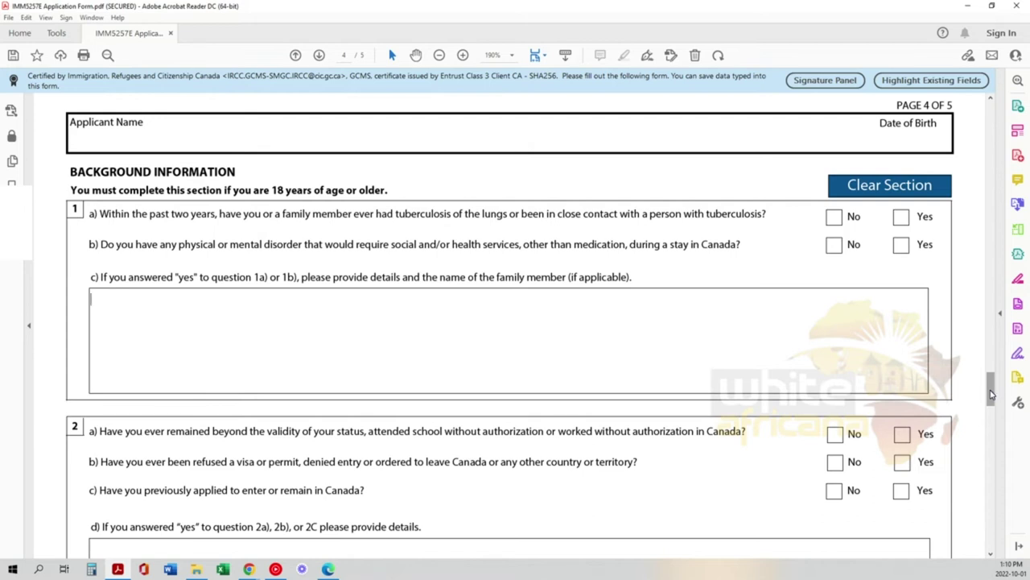
drag(992, 394, 993, 408)
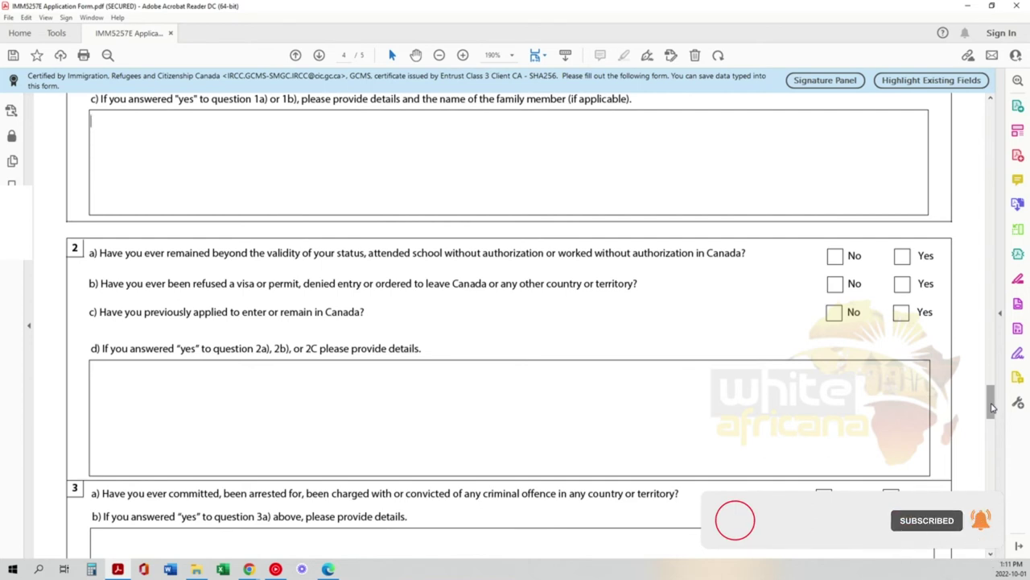
Step: Put the cursor in the question 2d details box, then scroll to background questions 4–6 on military service and political groups
click(339, 378)
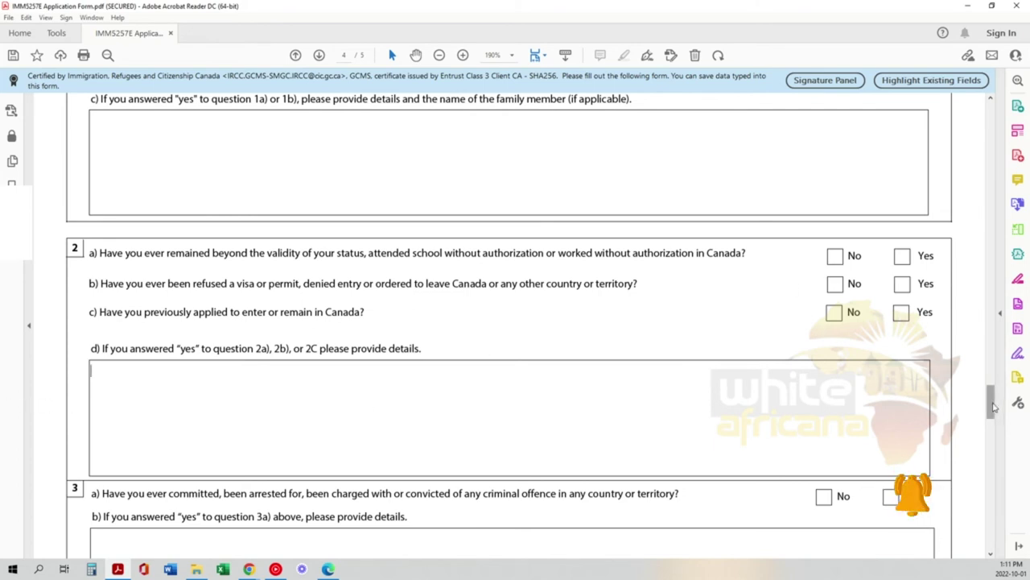
scroll(995, 427, down, 5)
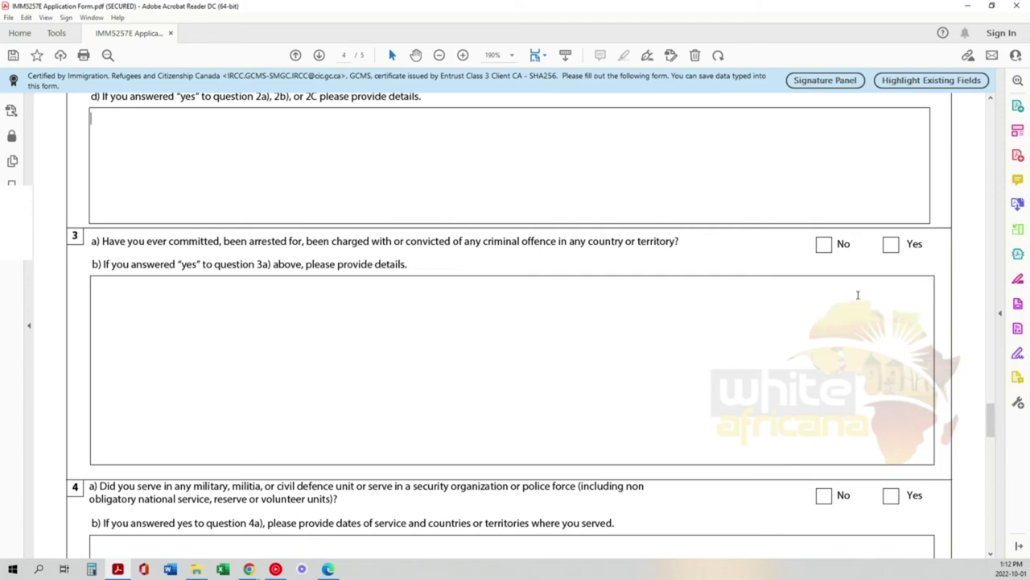
drag(989, 418, 990, 427)
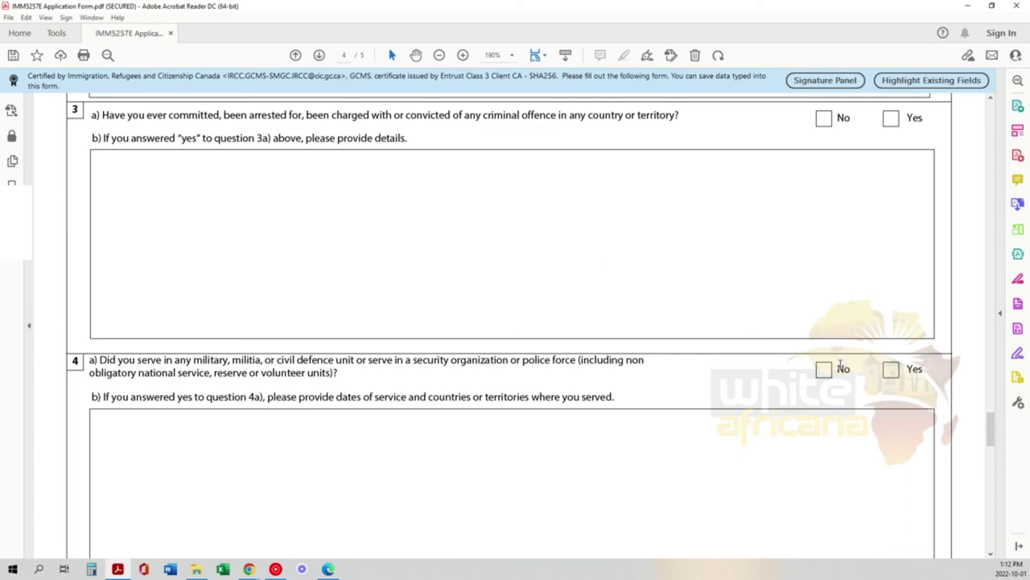
drag(992, 427, 993, 439)
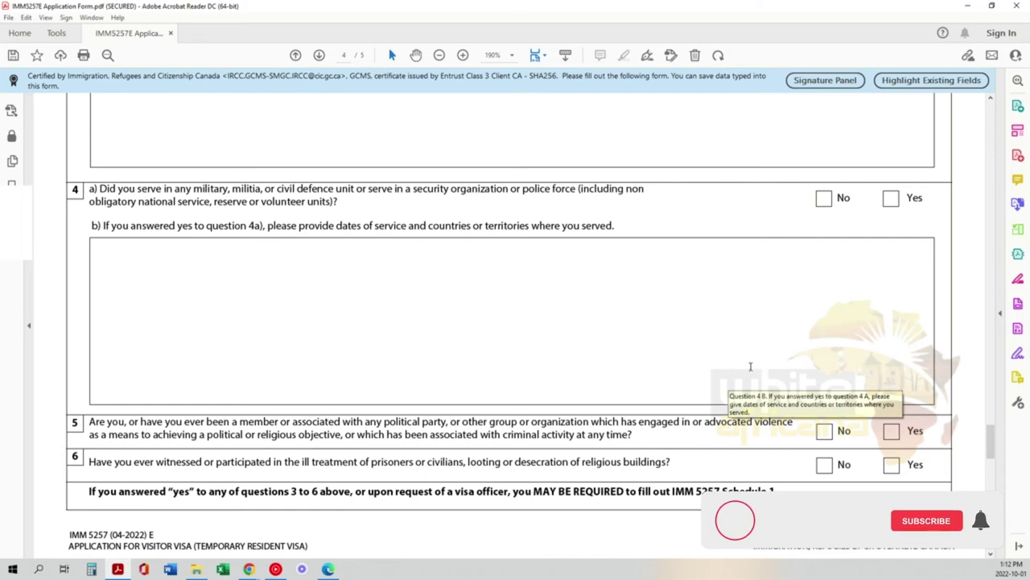
Step: Scroll past the end of page 4 to the top of page 5's Signature section
scroll(992, 438, down, 3)
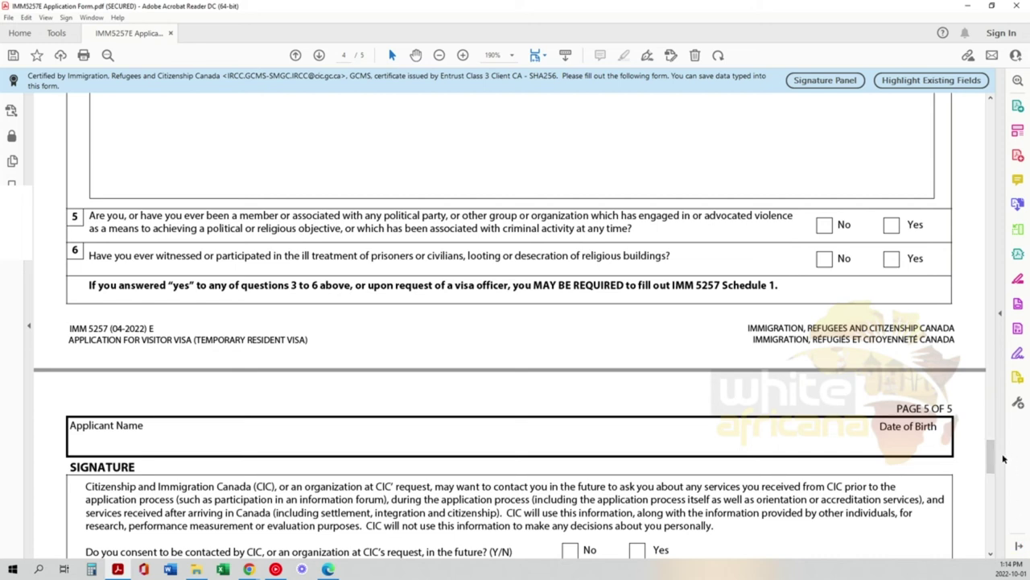
Step: Bring page 5's Signature section fully into view with its consent question, signature box and date field
drag(992, 462, 999, 481)
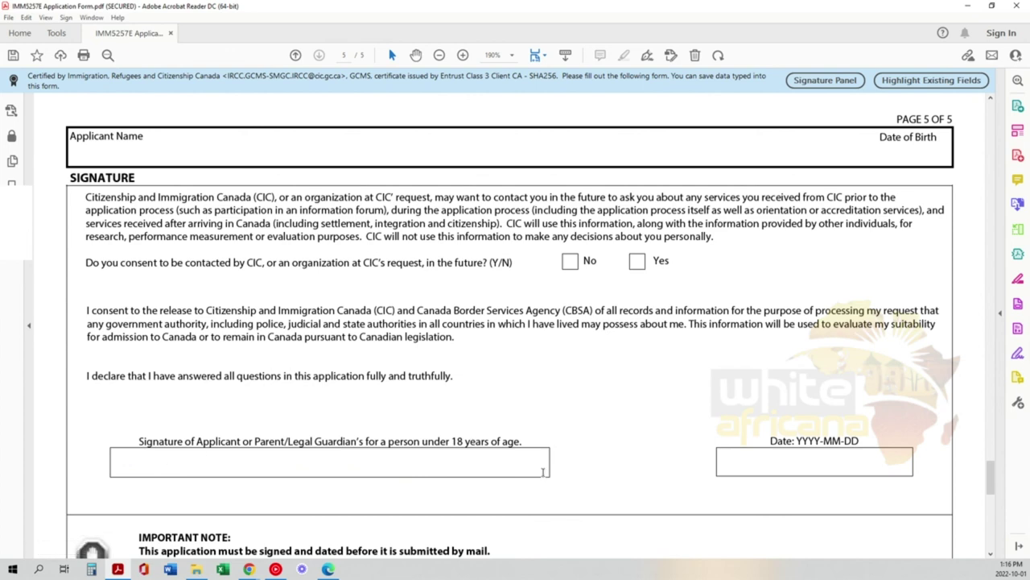
Step: Scroll to the bottom of page 5 to reveal the Privacy Notice and Validate button
mouse_move(992, 476)
mouse_down()
mouse_move(992, 509)
mouse_move(994, 480)
mouse_up()
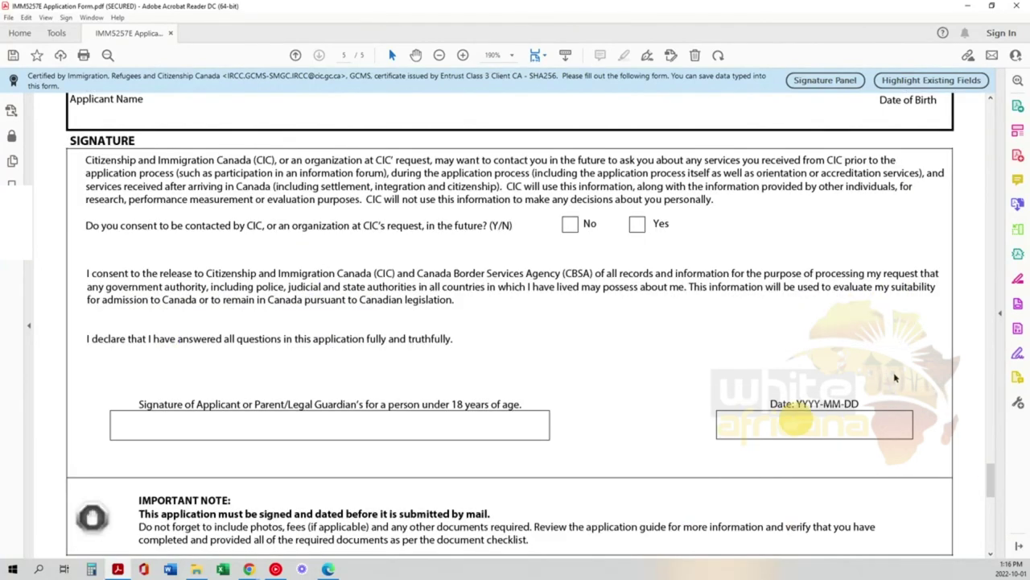
drag(992, 481, 994, 512)
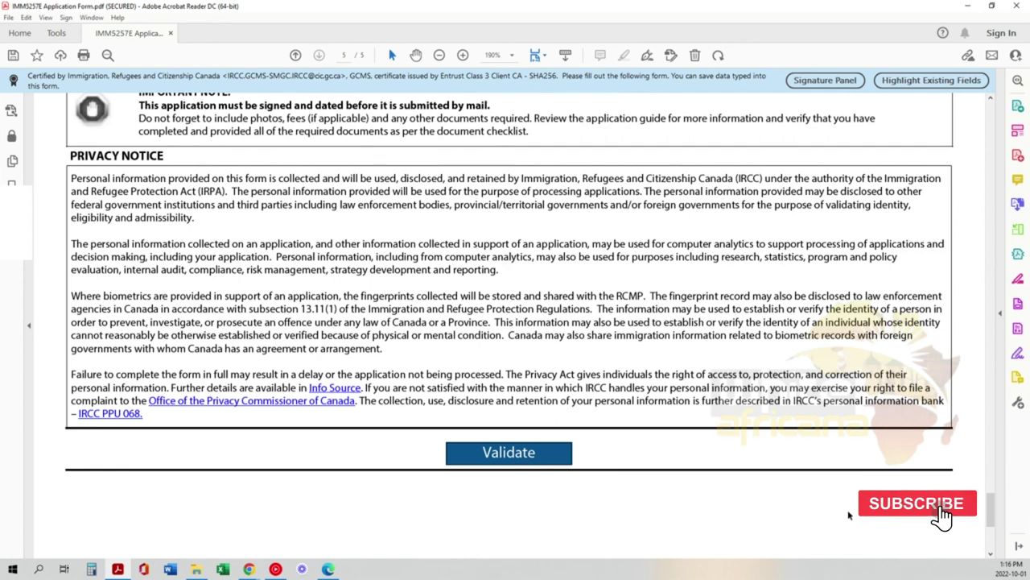
Step: Scroll back up to the top of page 5, showing the Applicant Name row and Signature section
scroll(995, 506, down, 5)
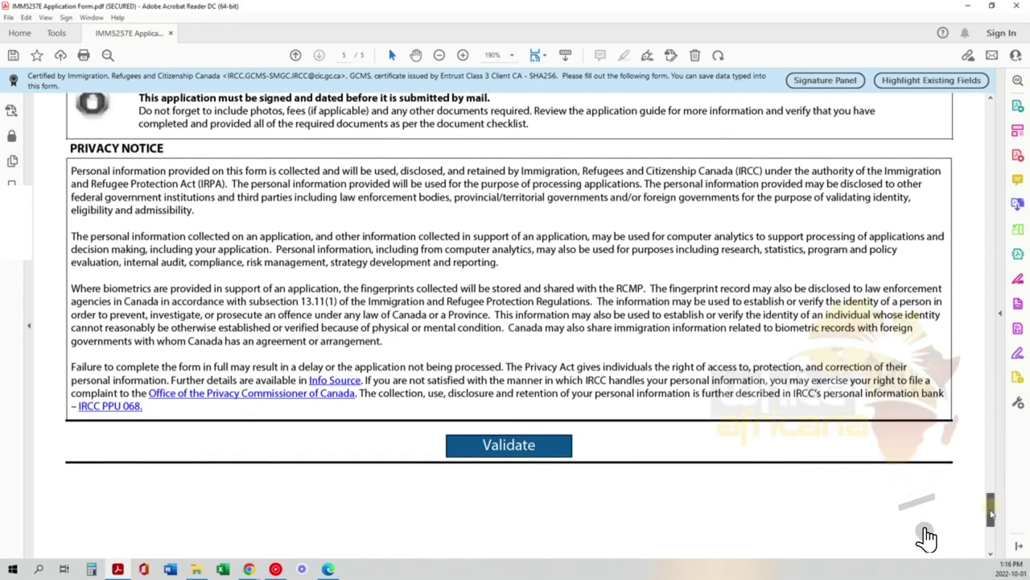
scroll(995, 537, up, 10)
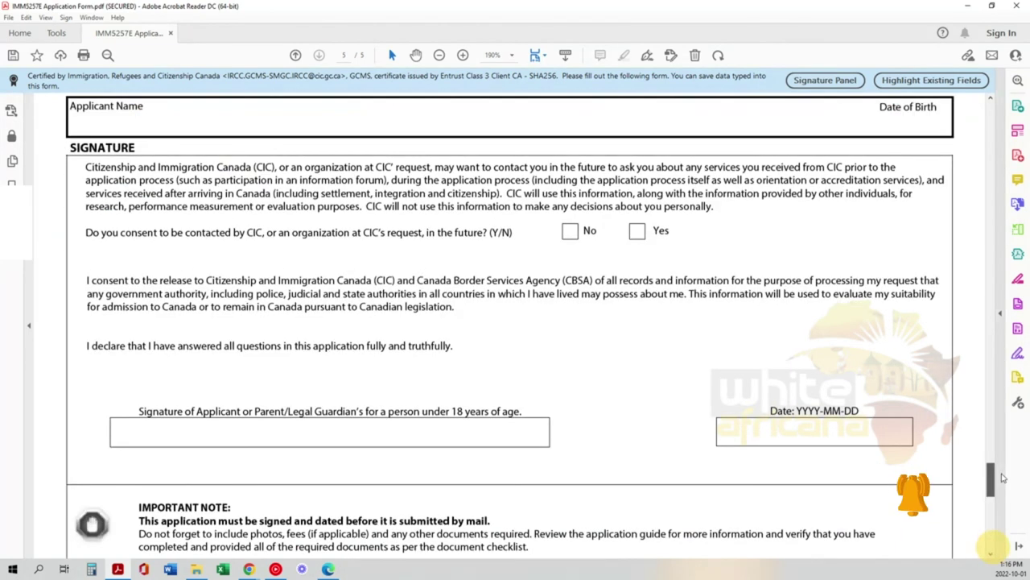
scroll(995, 538, down, 7)
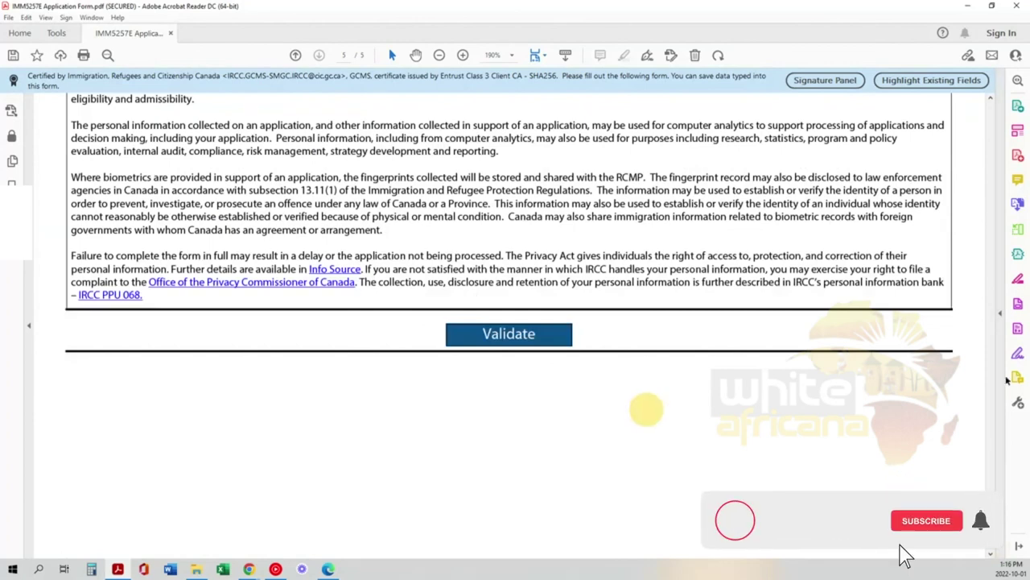
scroll(926, 525, up, 5)
scroll(983, 523, up, 4)
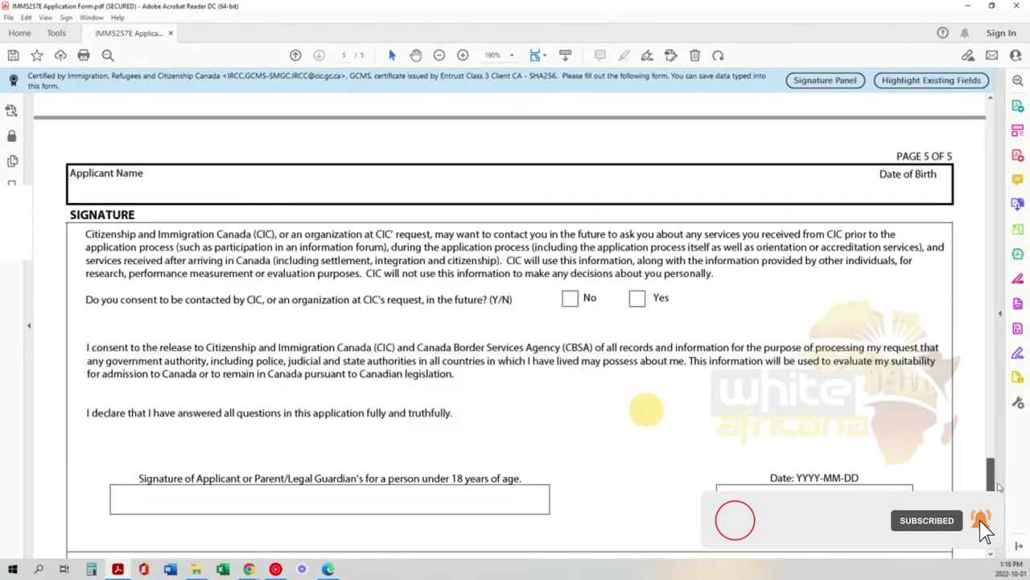